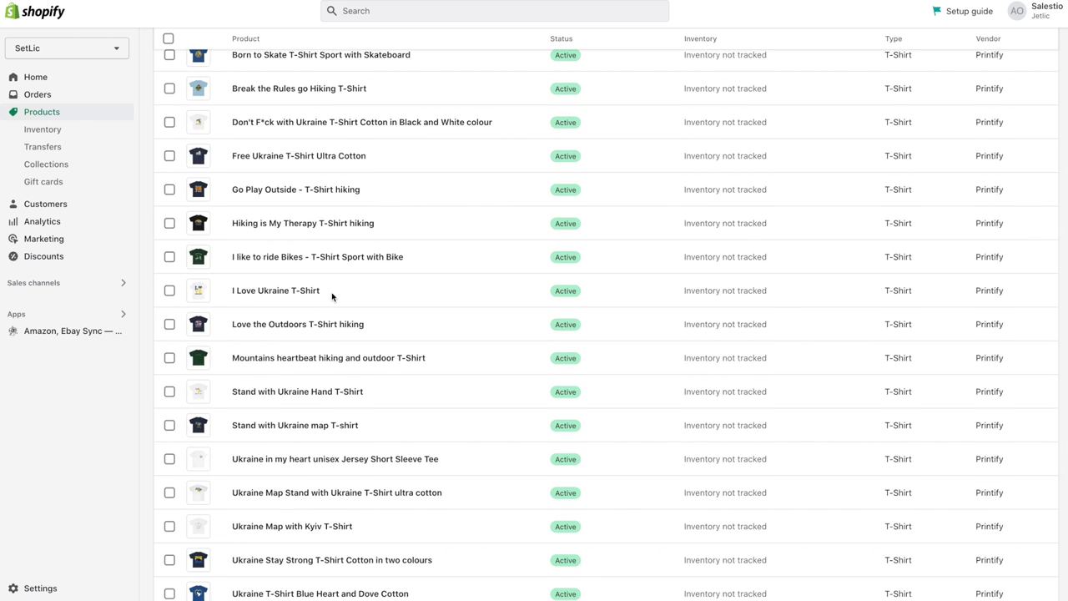
{"action": "scroll", "coordinate": [331, 298], "scroll_direction": "down", "scroll_amount": 3}
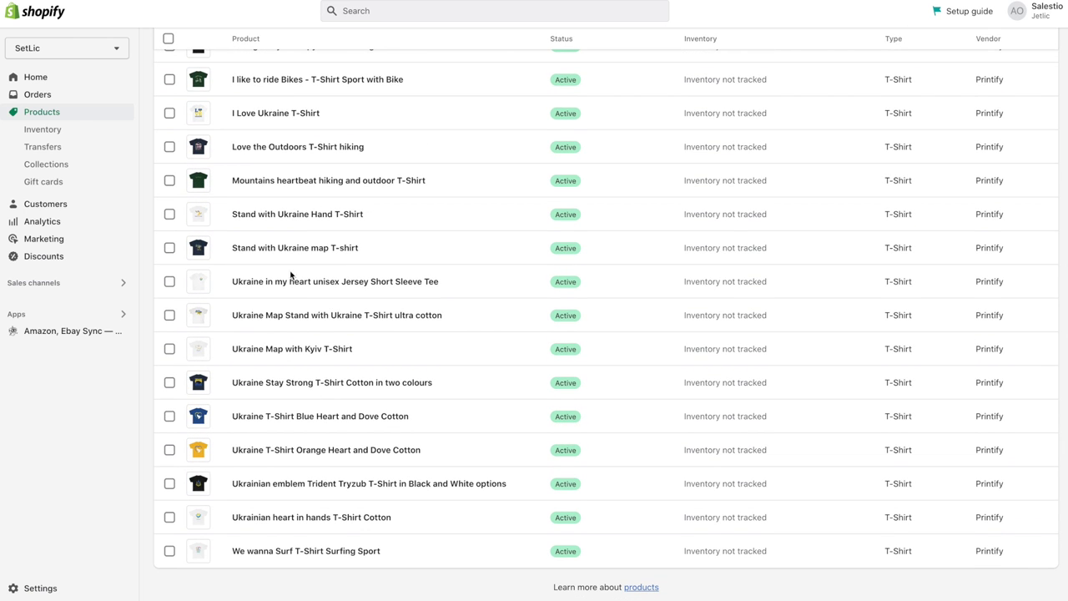
- Open the Amazon, eBay Sync app and show its eBay Profiles with the Default global profile
{"action": "scroll", "coordinate": [294, 242], "scroll_direction": "up", "scroll_amount": 3}
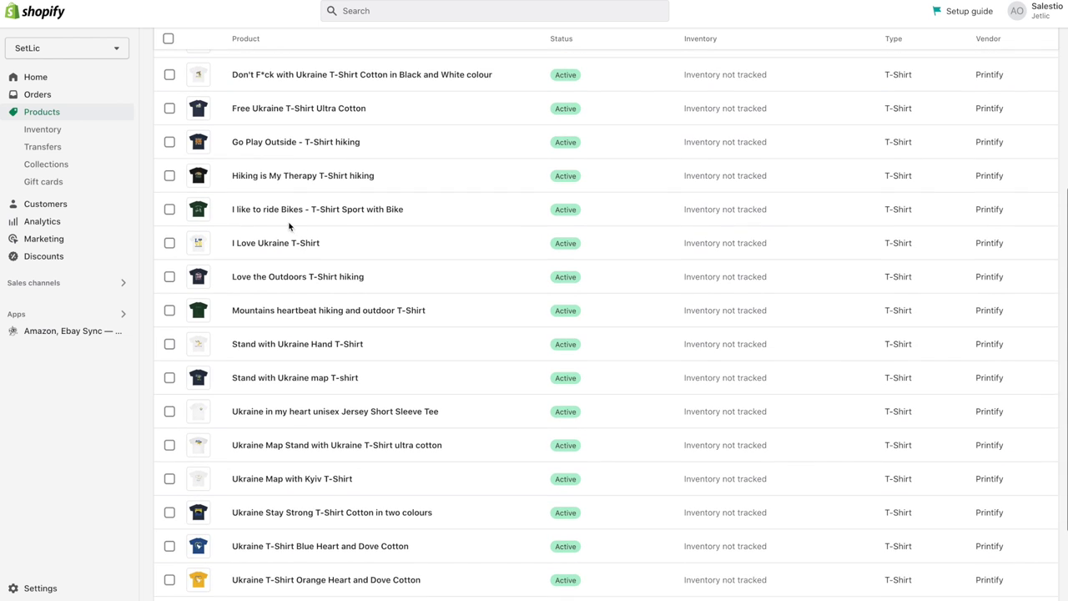
{"action": "left_click", "coordinate": [282, 209]}
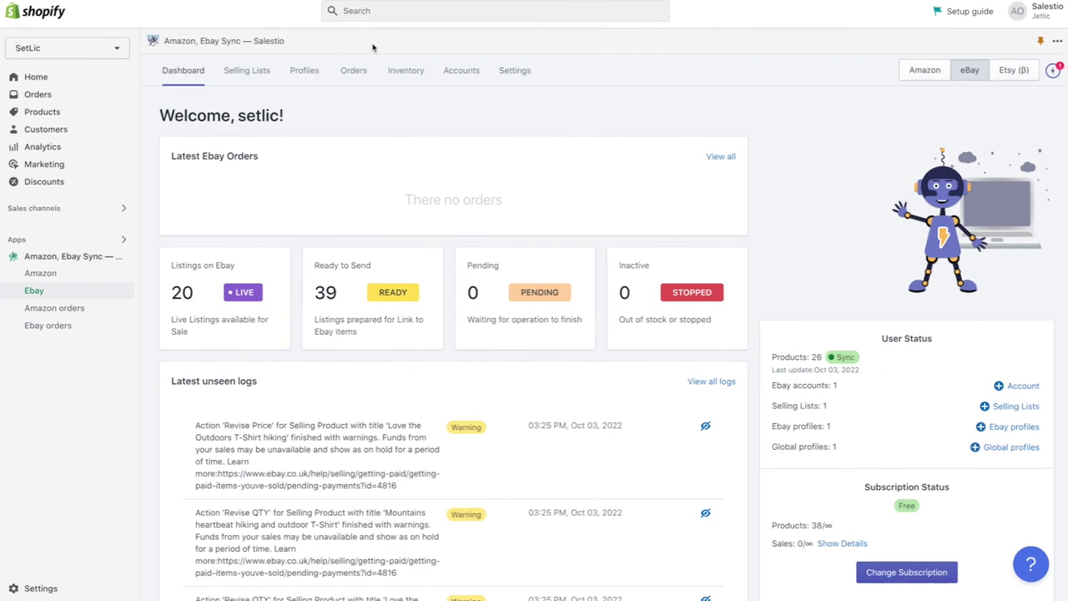
{"action": "left_click", "coordinate": [244, 72]}
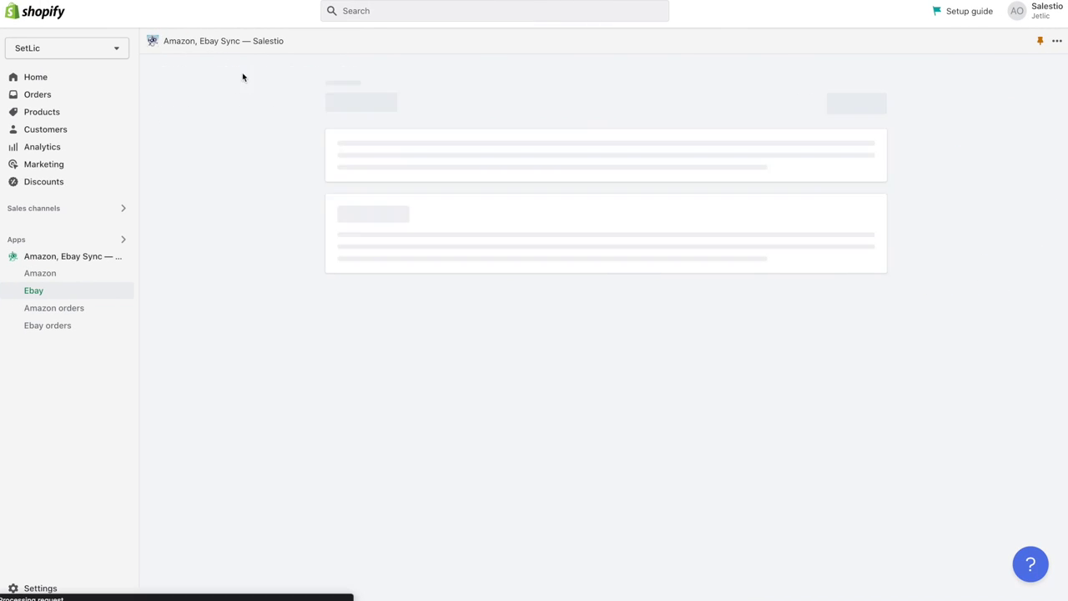
{"action": "left_click", "coordinate": [302, 74]}
{"action": "left_click", "coordinate": [294, 179]}
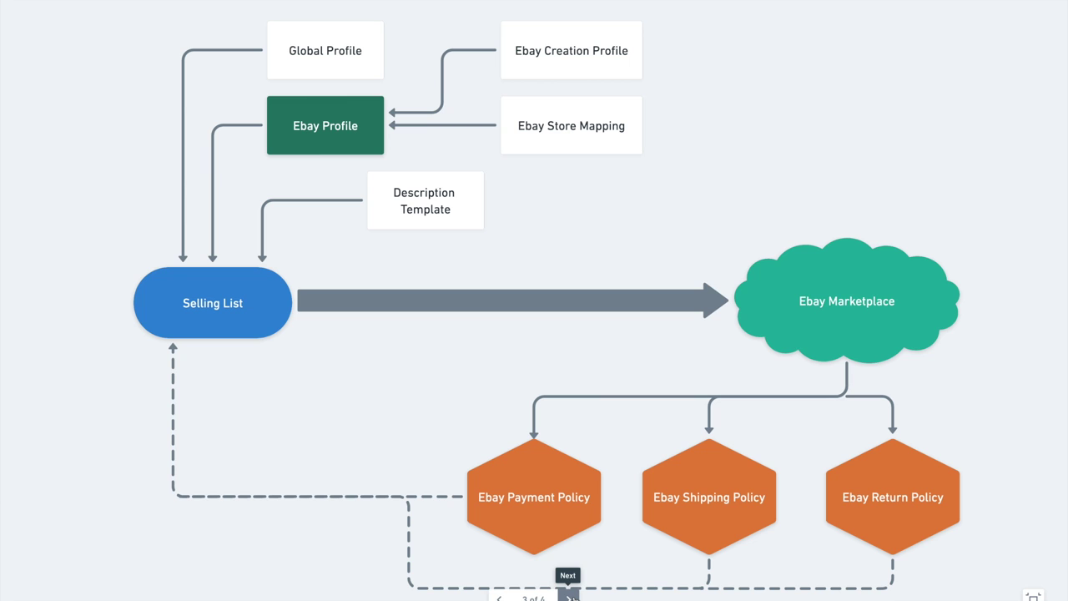
- Advance the listing flow diagram from step 3 of 4 to step 4 of 4
{"action": "left_click", "coordinate": [571, 595]}
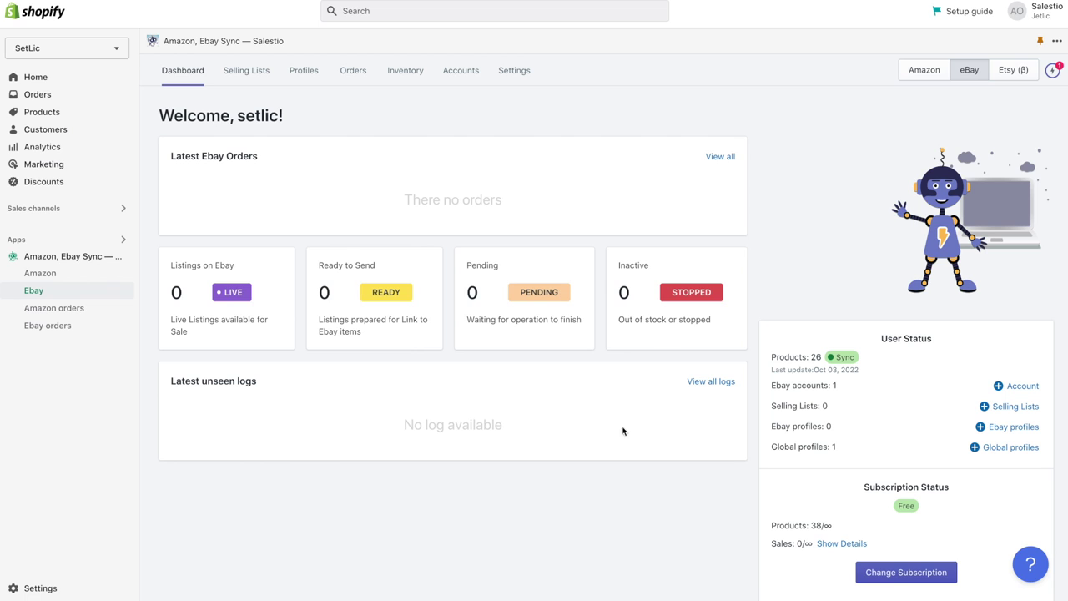
- From the Creation profiles list, which includes profile 111, start a blank eBay creation profile
{"action": "left_click", "coordinate": [308, 76]}
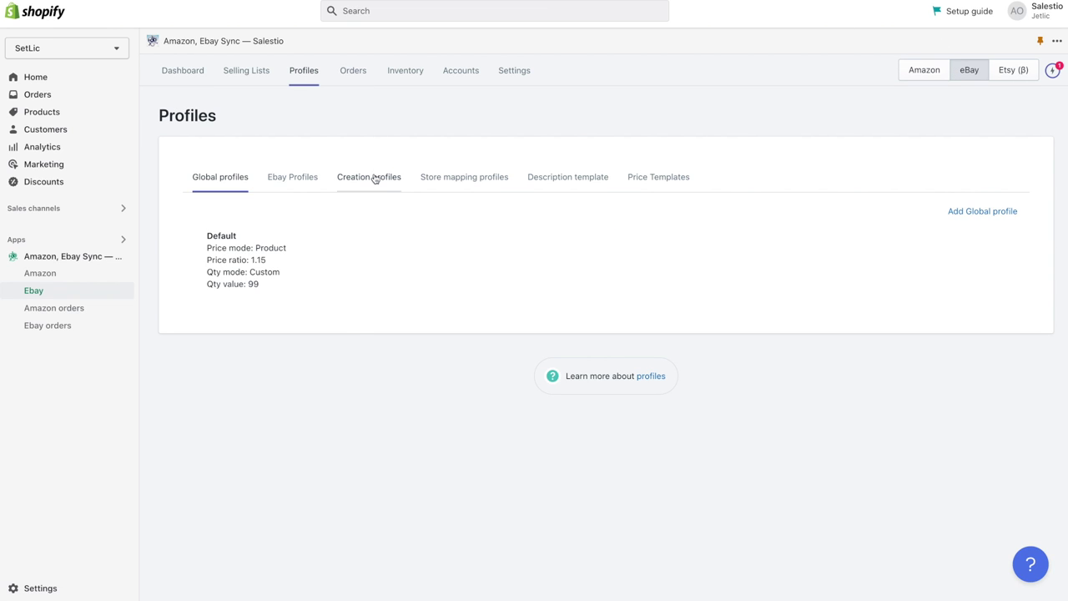
{"action": "left_click", "coordinate": [373, 179]}
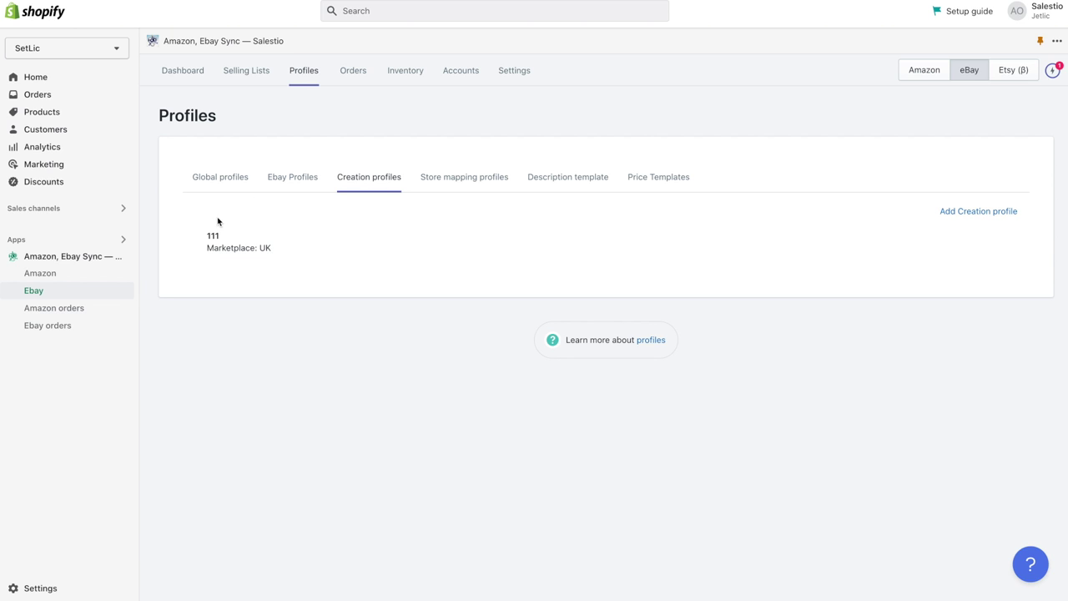
{"action": "left_click", "coordinate": [953, 211]}
{"action": "left_click", "coordinate": [563, 193]}
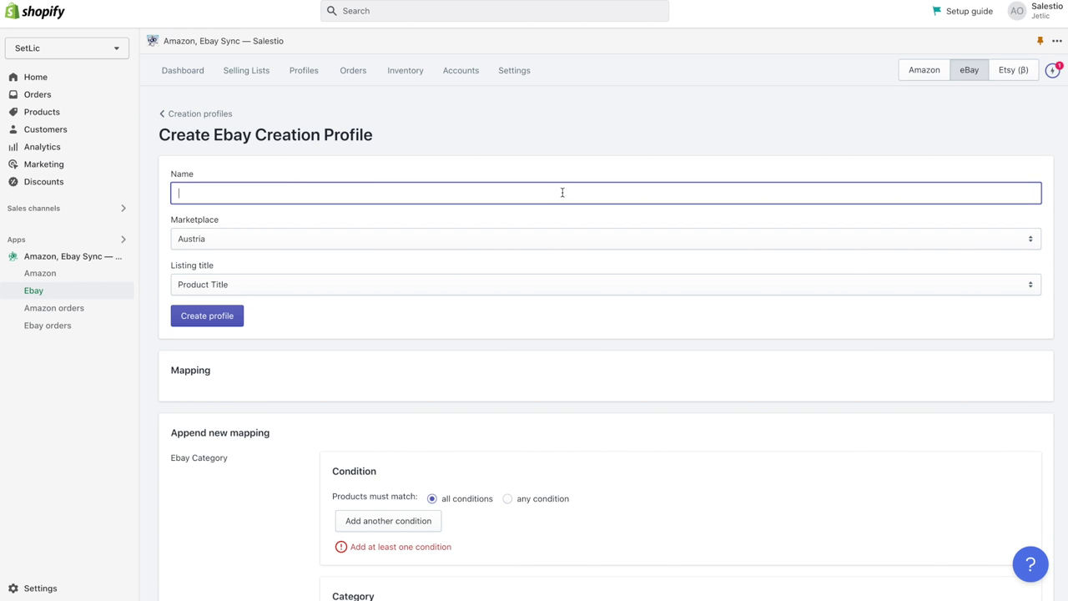
- Name the creation profile 'T-Shirts from Hiking' and set its marketplace to United Kingdom
{"action": "type", "text": "T-Shirts from Hiking"}
{"action": "left_click", "coordinate": [259, 241]}
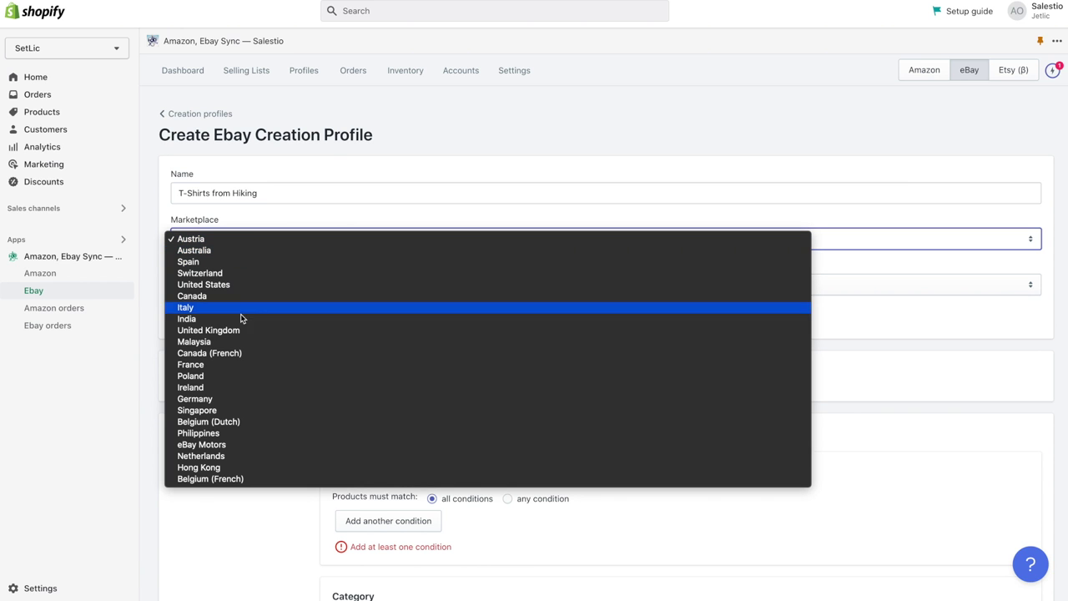
{"action": "key", "text": "Escape"}
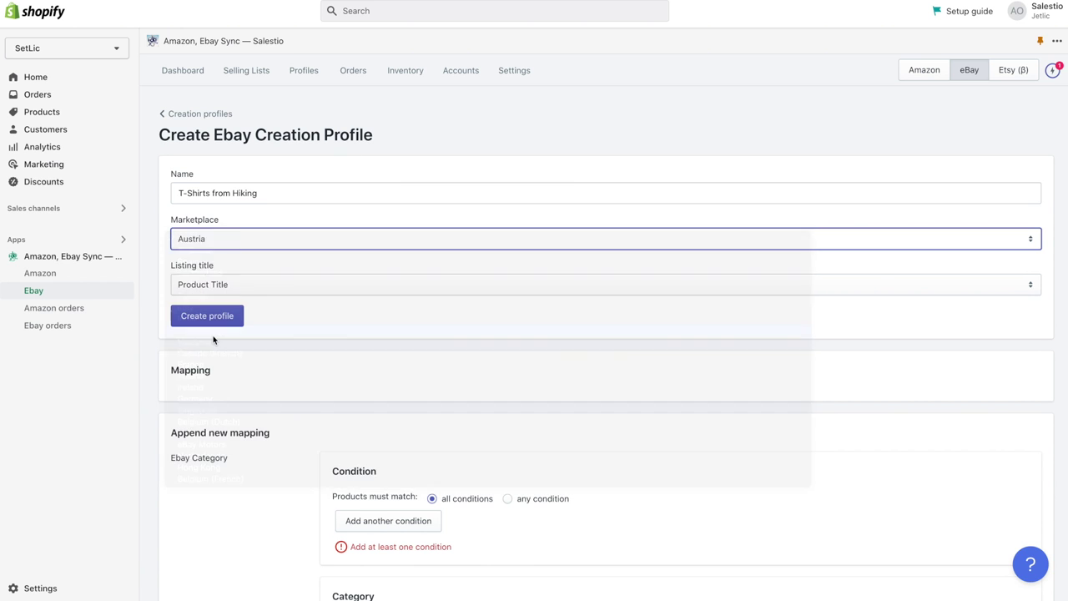
{"action": "scroll", "coordinate": [376, 358], "scroll_direction": "down", "scroll_amount": 3}
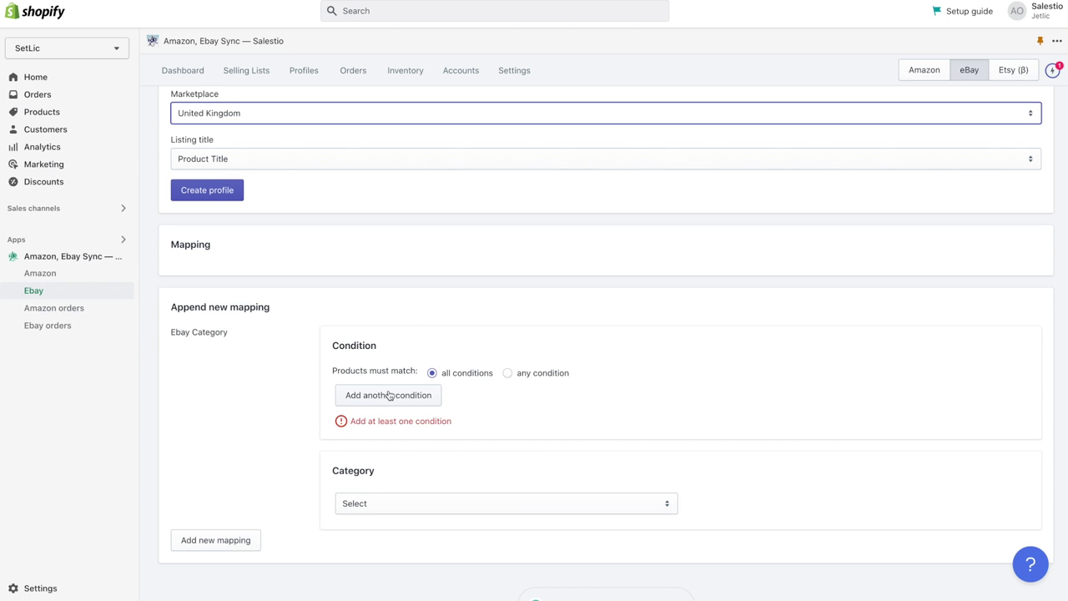
- Add mapping conditions Product Type = T-Shirt and Product Collection = Hiking, matching any condition
{"action": "left_click", "coordinate": [389, 395]}
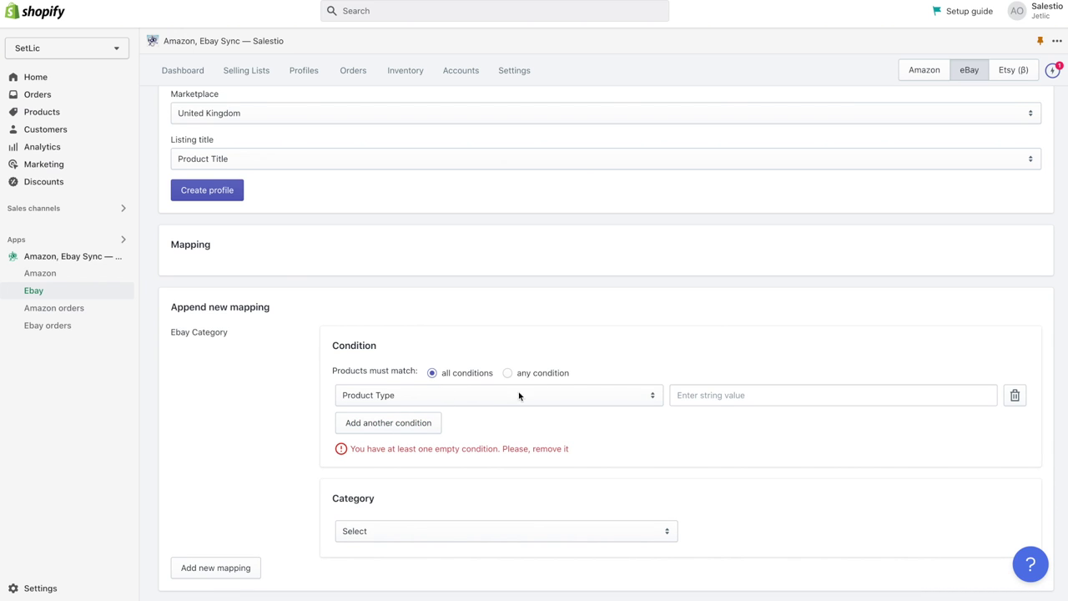
{"action": "left_click", "coordinate": [696, 391]}
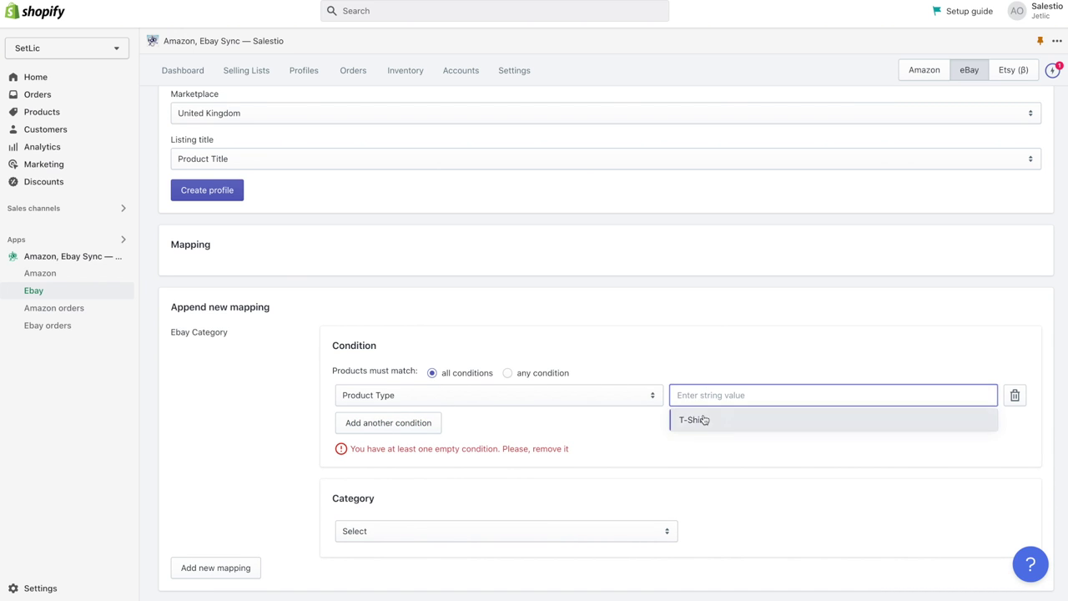
{"action": "left_click", "coordinate": [696, 419]}
{"action": "left_click", "coordinate": [642, 395]}
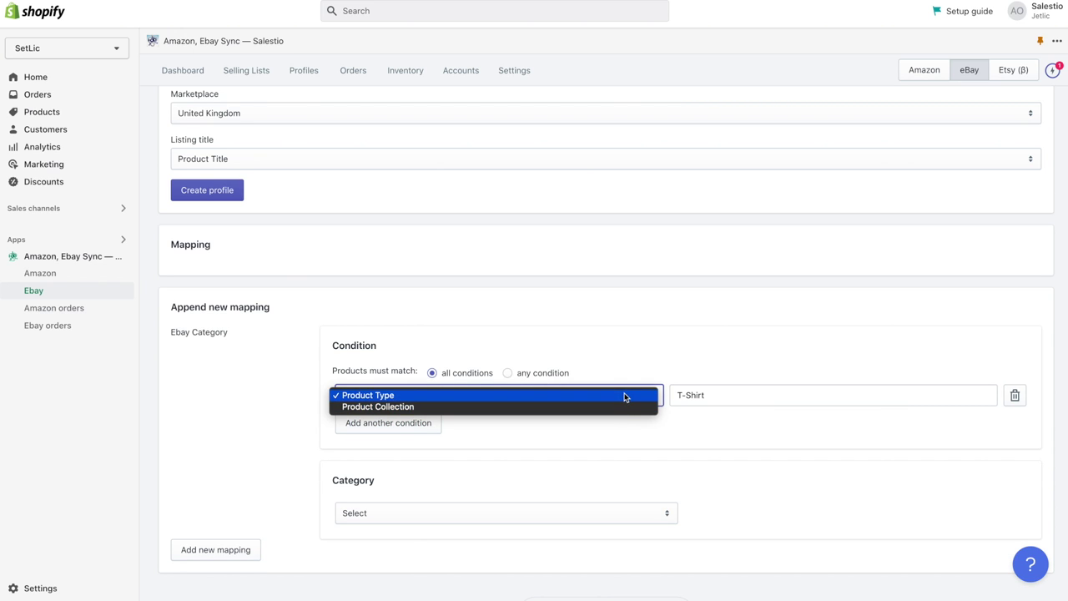
{"action": "left_click", "coordinate": [647, 365]}
{"action": "left_click", "coordinate": [433, 423]}
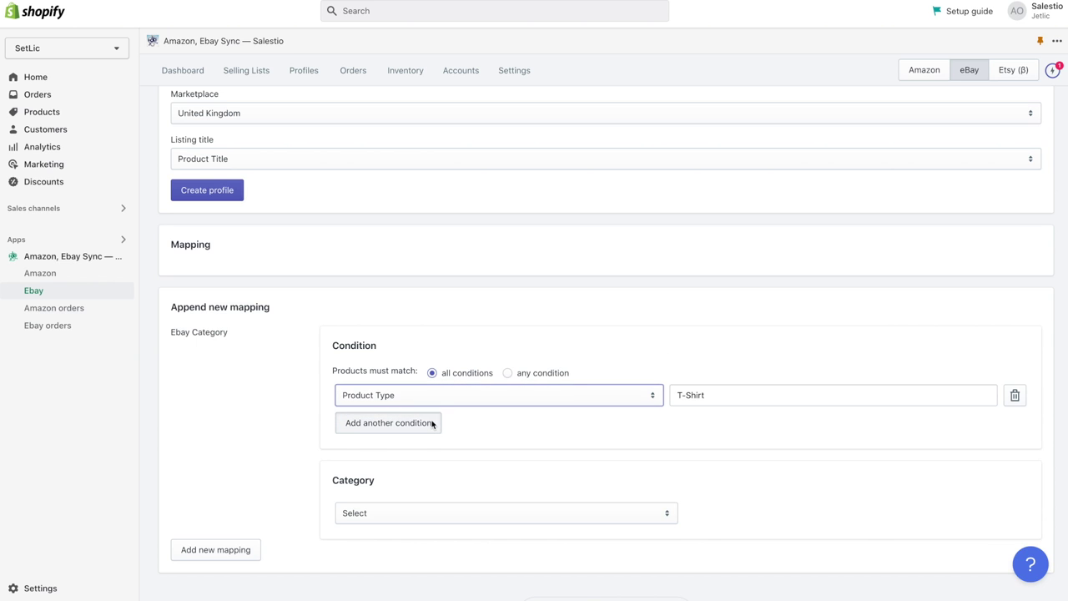
{"action": "left_click", "coordinate": [677, 427]}
{"action": "left_click", "coordinate": [638, 426]}
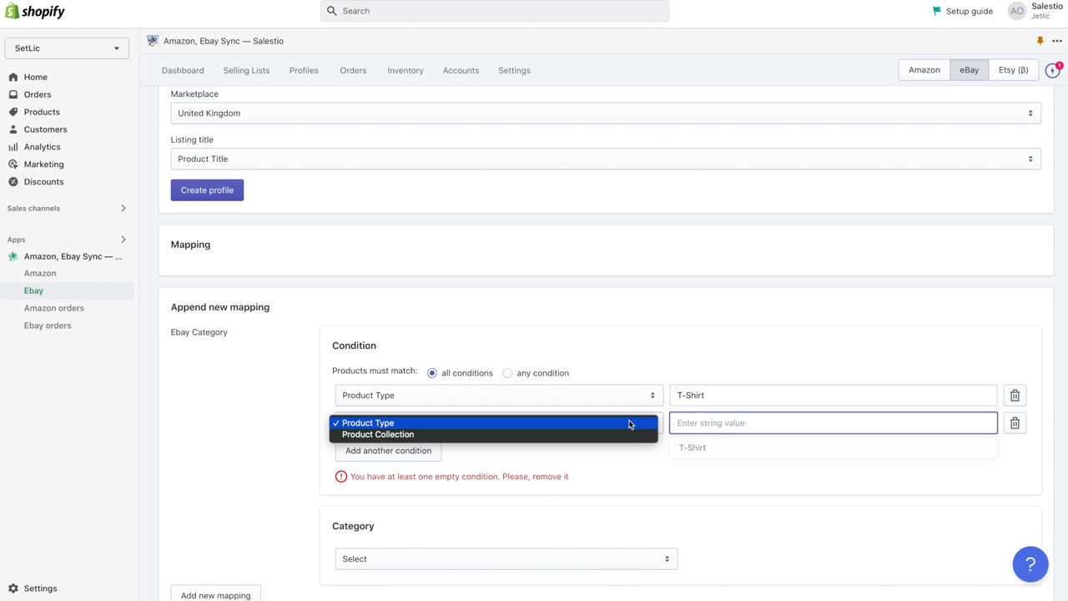
{"action": "left_click", "coordinate": [637, 435]}
{"action": "left_click", "coordinate": [682, 423]}
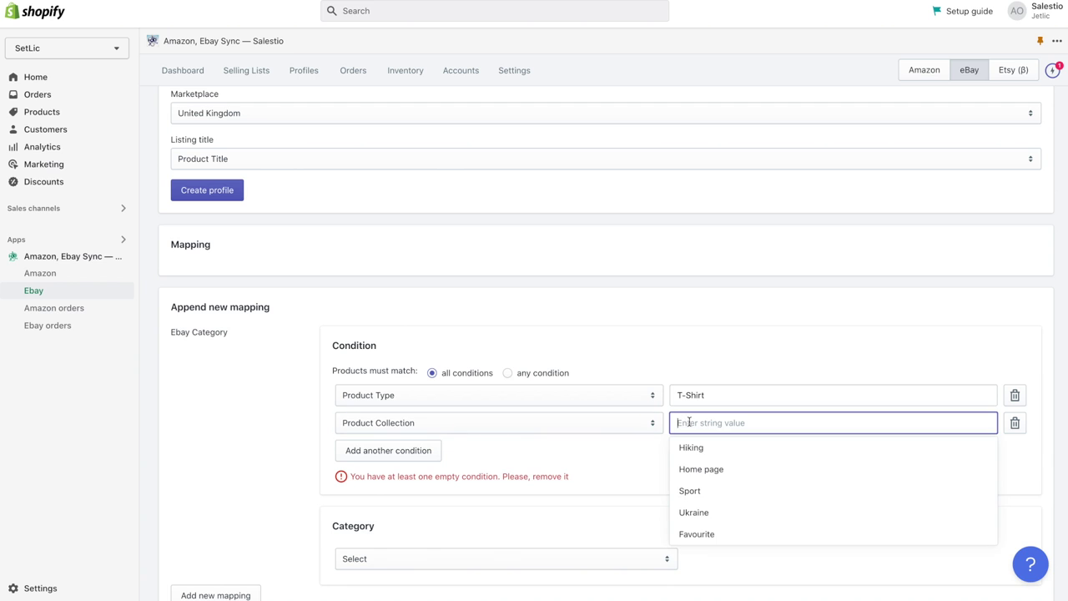
{"action": "left_click", "coordinate": [691, 446]}
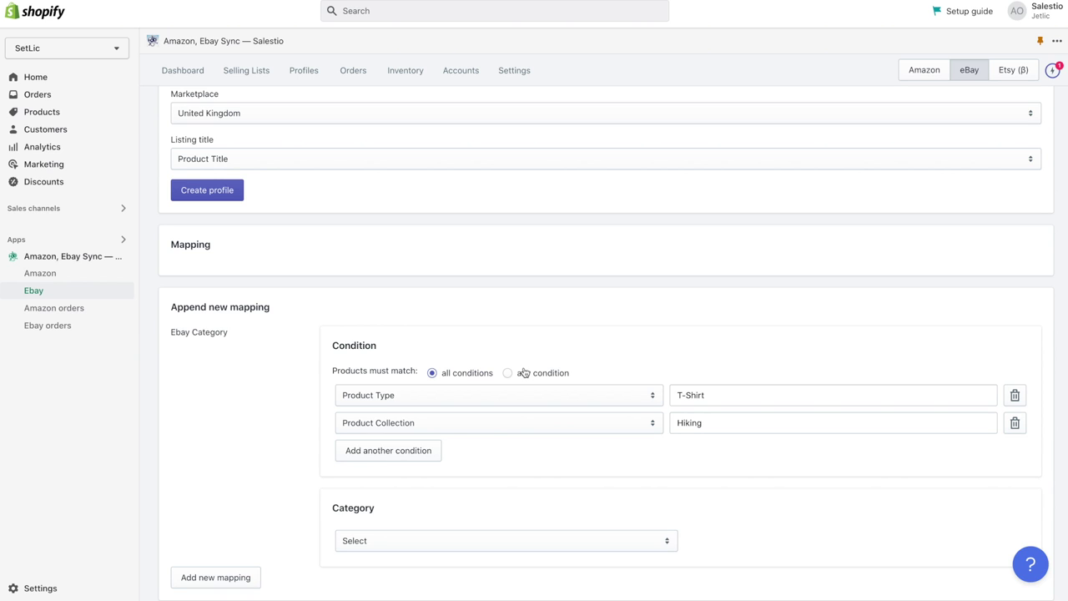
{"action": "left_click", "coordinate": [551, 373]}
- Require all conditions and set the category to Clothes, Shoes & Accessories › Women › Women's Clothing › Tops & Shirts
{"action": "left_click", "coordinate": [431, 372]}
{"action": "scroll", "coordinate": [576, 494], "scroll_direction": "down", "scroll_amount": 1}
{"action": "left_click", "coordinate": [551, 496]}
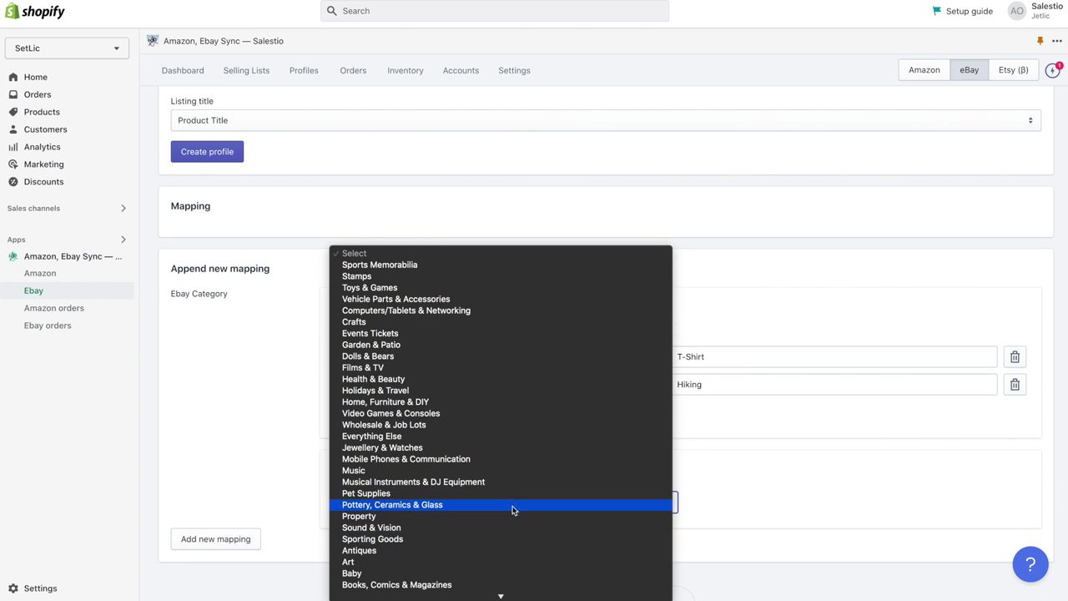
{"action": "left_click", "coordinate": [469, 568]}
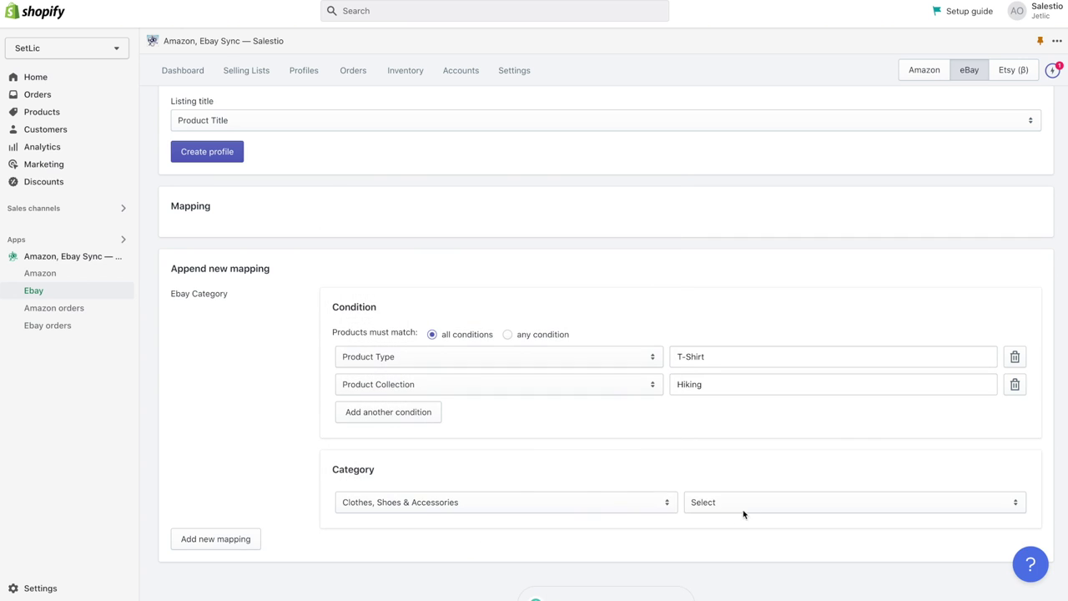
{"action": "left_click", "coordinate": [742, 508]}
{"action": "left_click", "coordinate": [737, 559]}
{"action": "scroll", "coordinate": [629, 498], "scroll_direction": "down", "scroll_amount": 1}
{"action": "left_click", "coordinate": [606, 493]}
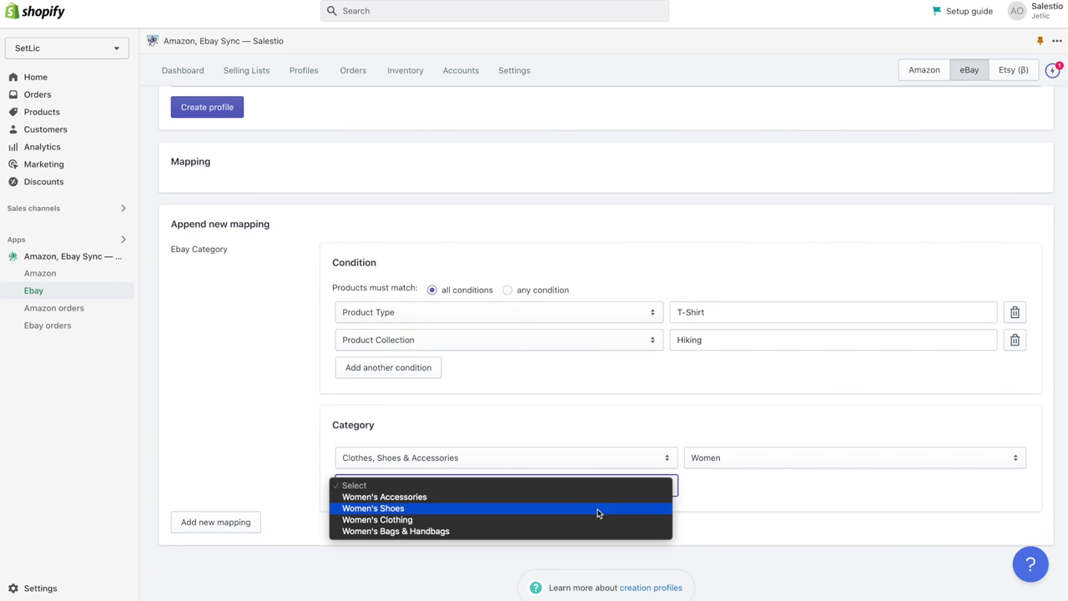
{"action": "left_click", "coordinate": [618, 516]}
{"action": "left_click", "coordinate": [726, 487]}
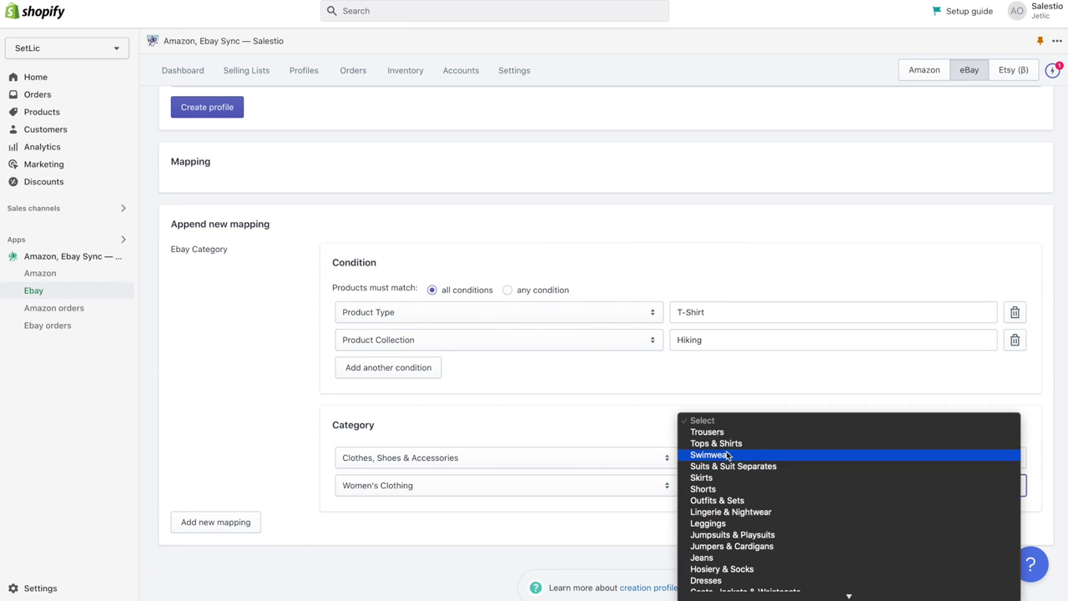
{"action": "left_click", "coordinate": [730, 453]}
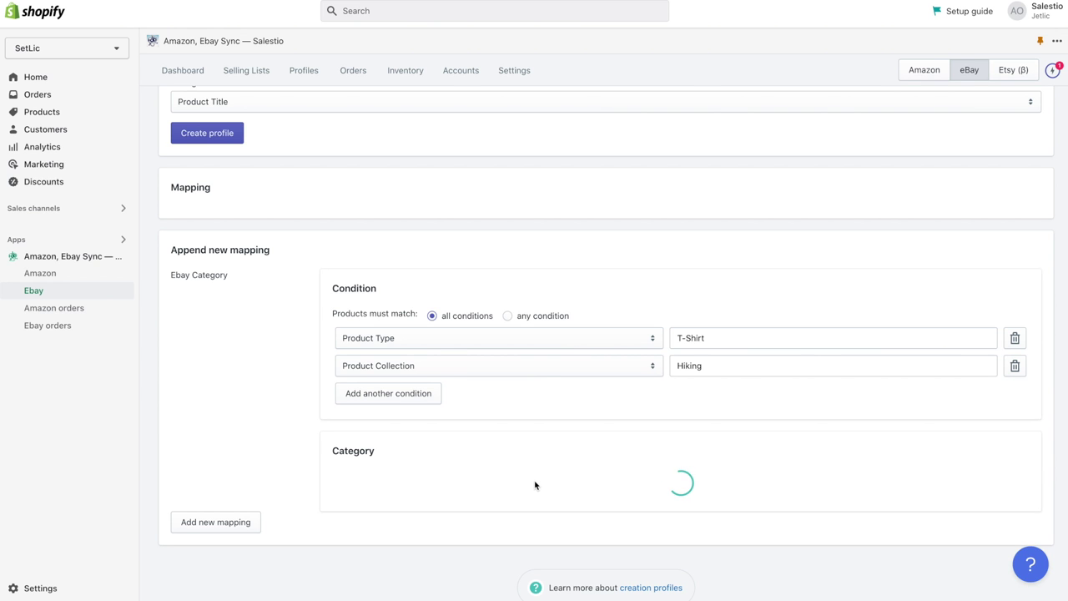
{"action": "scroll", "coordinate": [535, 484], "scroll_direction": "down", "scroll_amount": 3}
- Set condition New with tags, Brand 'Printify' and Size One Size
{"action": "left_click", "coordinate": [489, 458]}
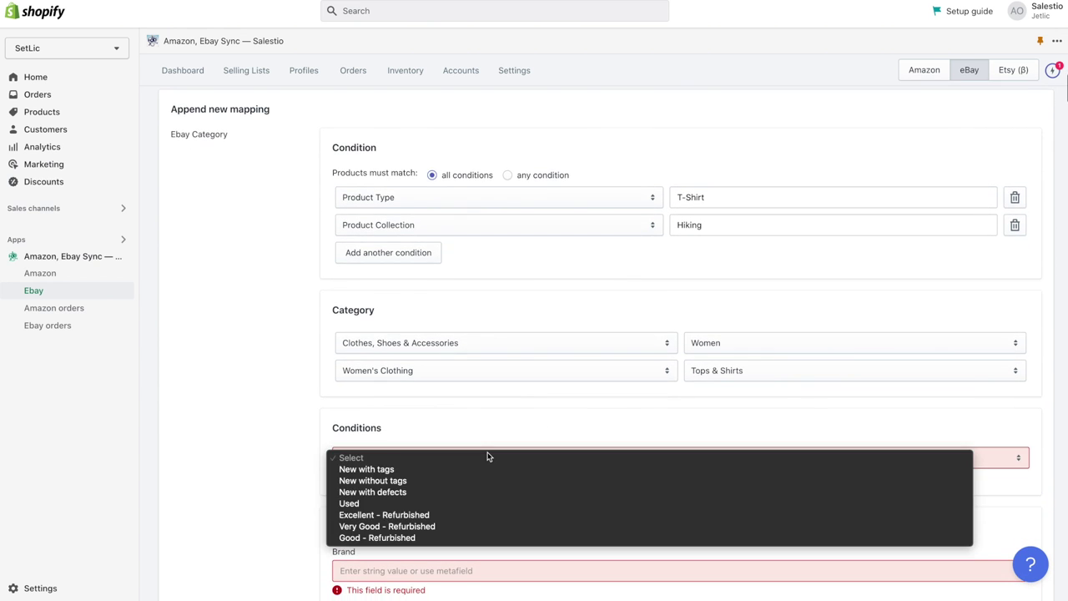
{"action": "left_click", "coordinate": [475, 470]}
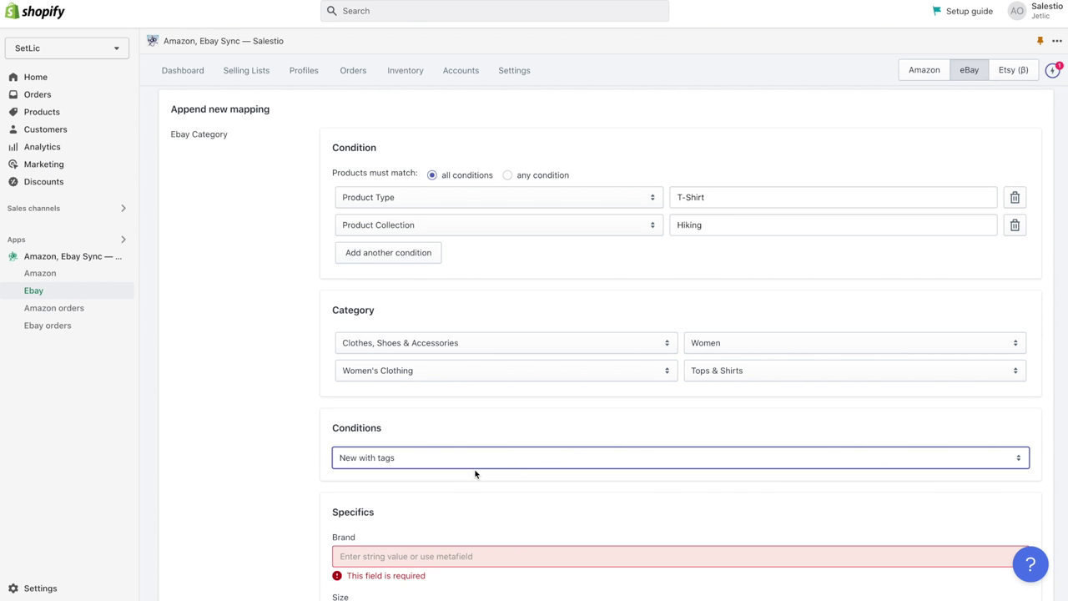
{"action": "scroll", "coordinate": [475, 474], "scroll_direction": "down", "scroll_amount": 3}
{"action": "left_click", "coordinate": [412, 463]}
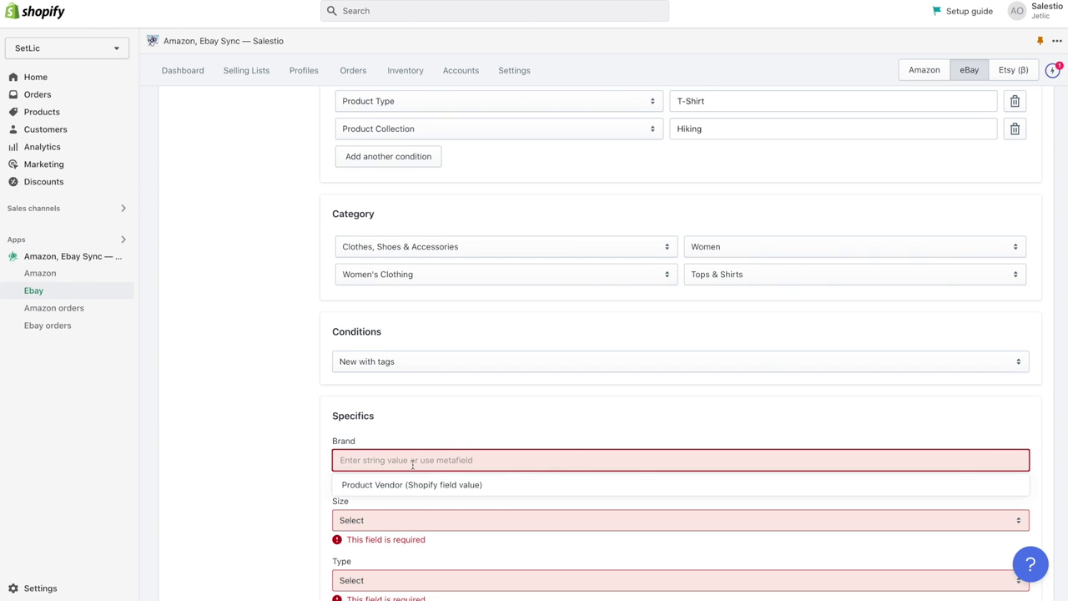
{"action": "type", "text": "Pr"}
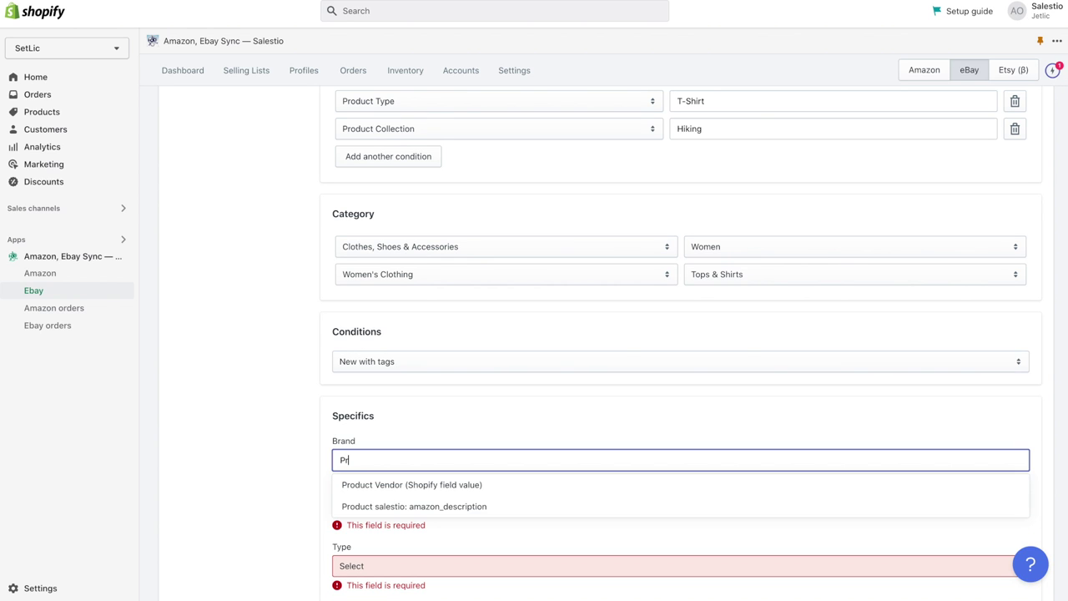
{"action": "type", "text": "intify"}
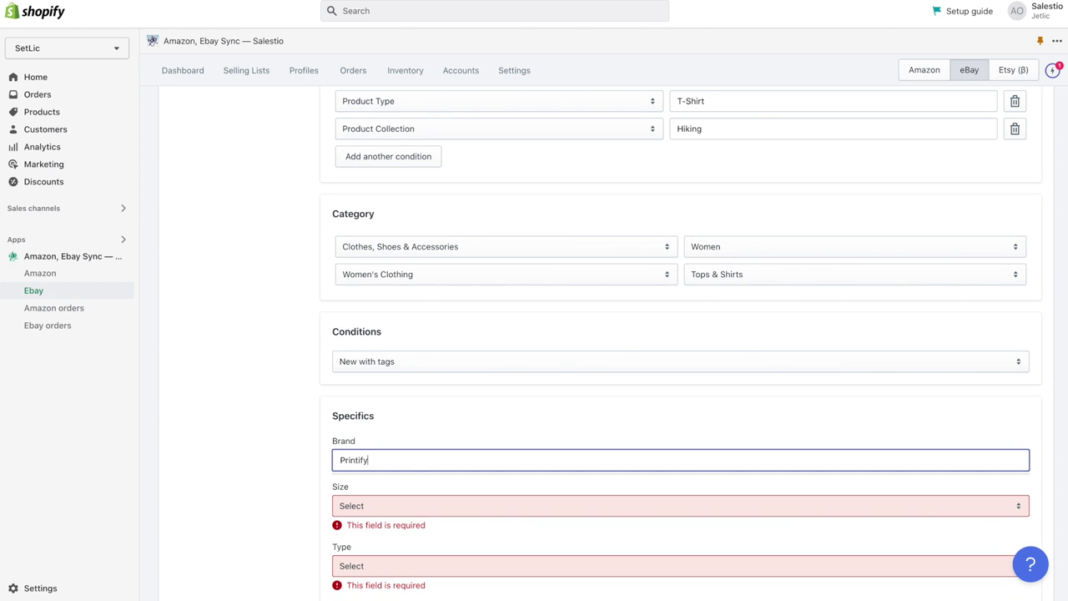
{"action": "left_click", "coordinate": [400, 505]}
{"action": "scroll", "coordinate": [399, 538], "scroll_direction": "down", "scroll_amount": 10}
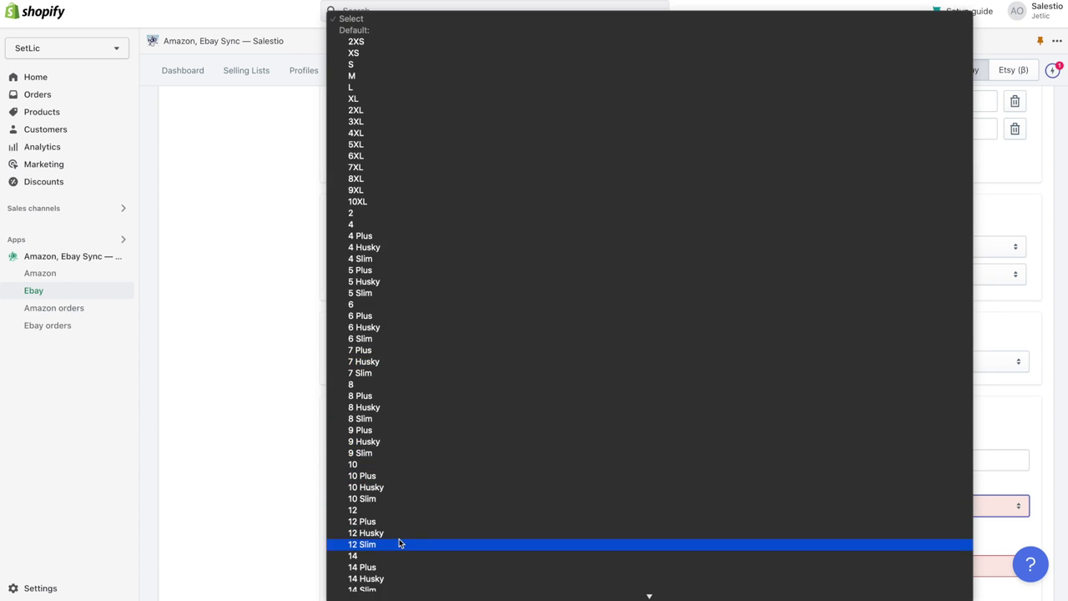
{"action": "left_click", "coordinate": [389, 572]}
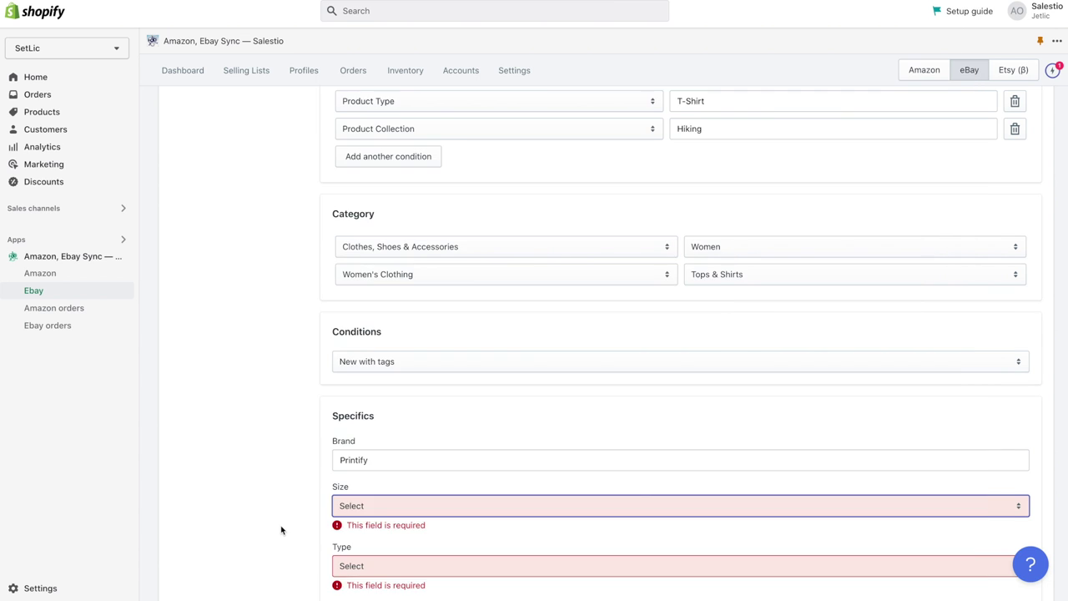
- Set Type T-Shirt, Colour Multicoloured and Sleeve Length Sleeveless
{"action": "scroll", "coordinate": [281, 529], "scroll_direction": "down", "scroll_amount": 1}
{"action": "left_click", "coordinate": [359, 495]}
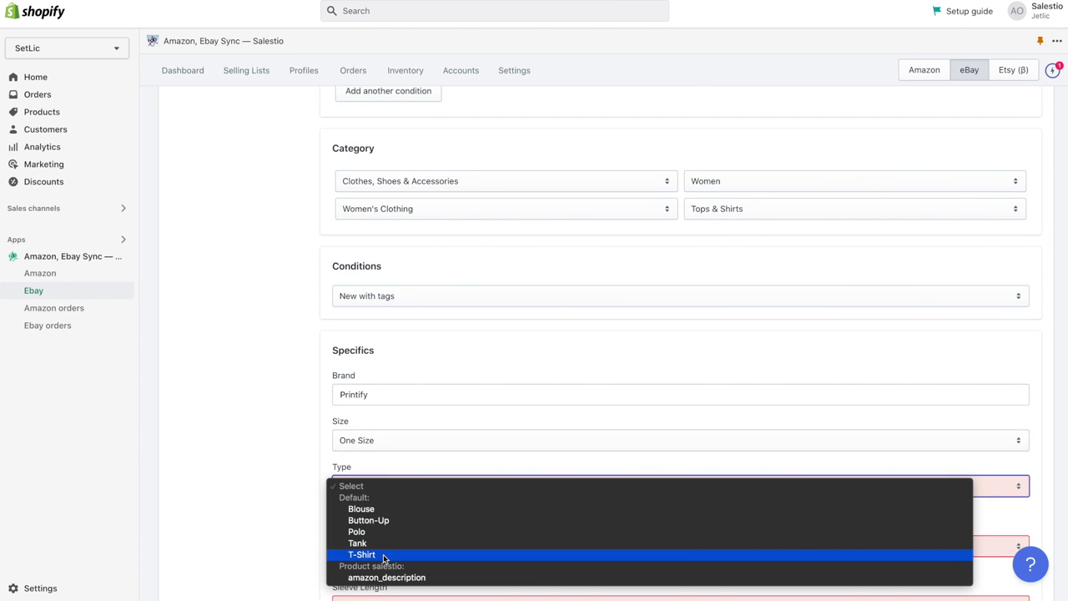
{"action": "left_click", "coordinate": [382, 557]}
{"action": "scroll", "coordinate": [265, 521], "scroll_direction": "down", "scroll_amount": 1}
{"action": "left_click", "coordinate": [372, 468]}
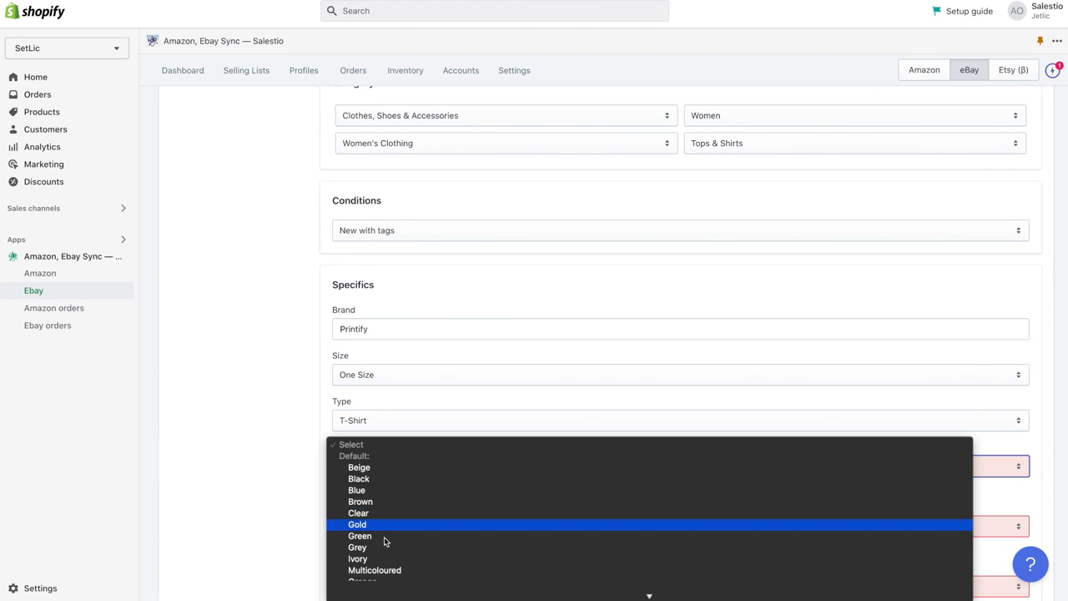
{"action": "left_click", "coordinate": [386, 492]}
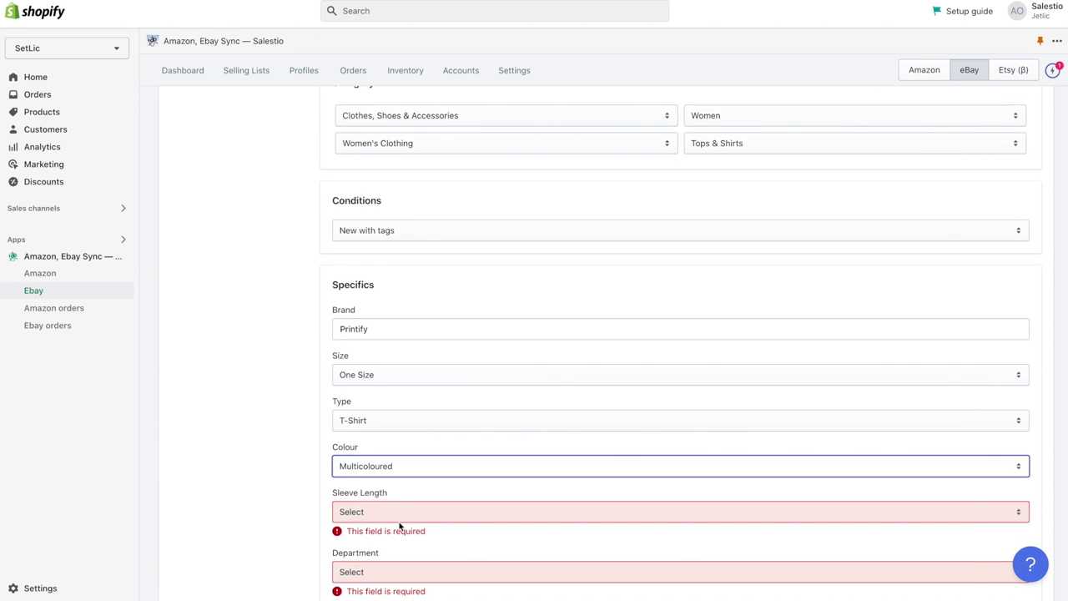
{"action": "left_click", "coordinate": [400, 511]}
{"action": "left_click", "coordinate": [400, 535]}
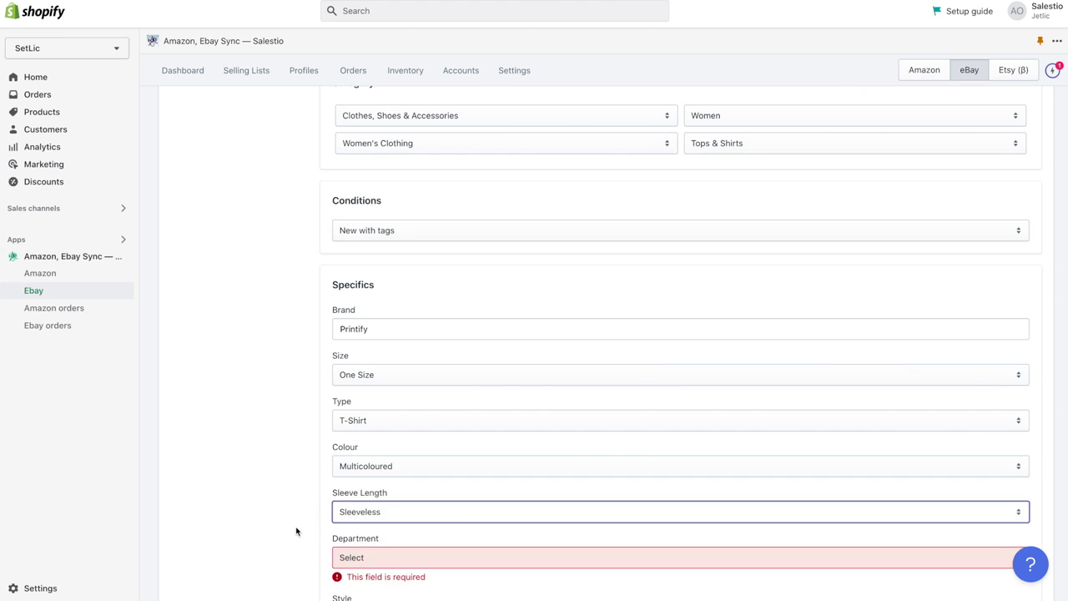
- Set Department Women, Style Basic and Fabric Type Jersey, then reach the form's end
{"action": "scroll", "coordinate": [302, 519], "scroll_direction": "down", "scroll_amount": 2}
{"action": "left_click", "coordinate": [389, 457]}
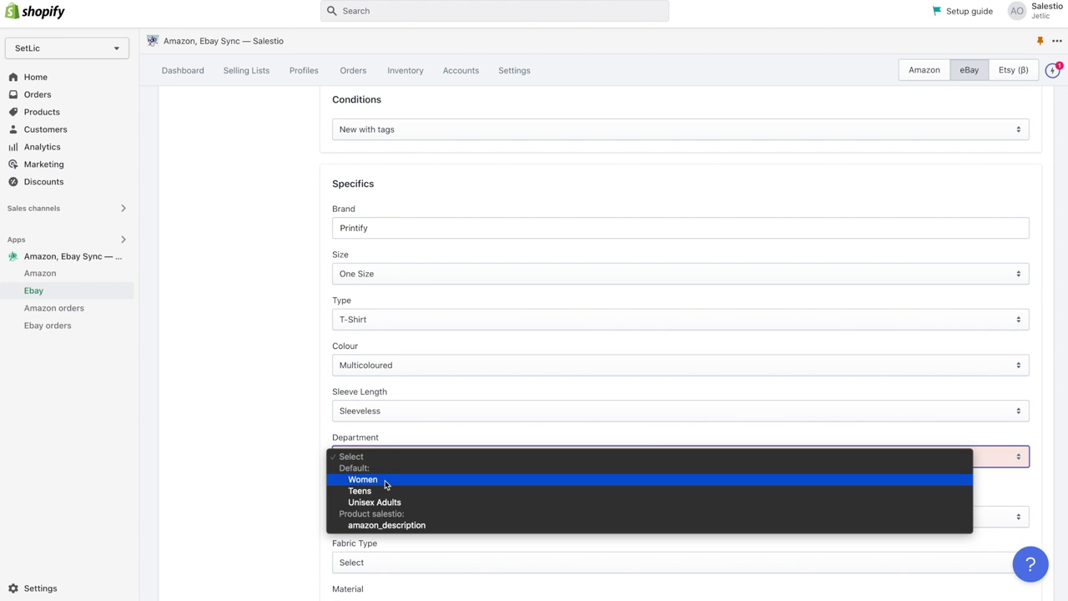
{"action": "left_click", "coordinate": [385, 480]}
{"action": "scroll", "coordinate": [381, 534], "scroll_direction": "down", "scroll_amount": 2}
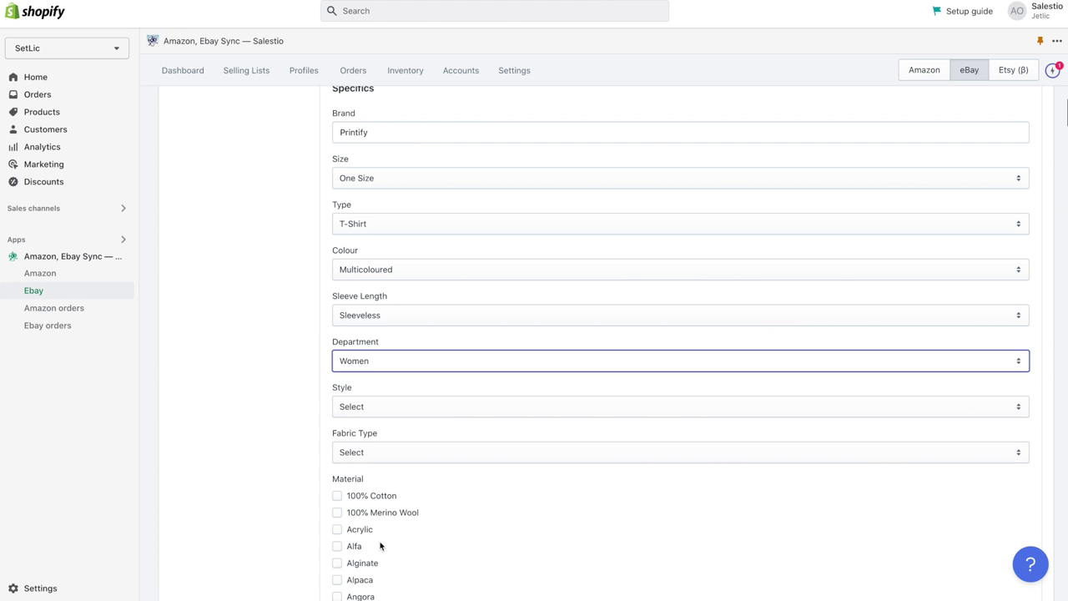
{"action": "scroll", "coordinate": [380, 545], "scroll_direction": "down", "scroll_amount": 3}
{"action": "left_click", "coordinate": [361, 306]}
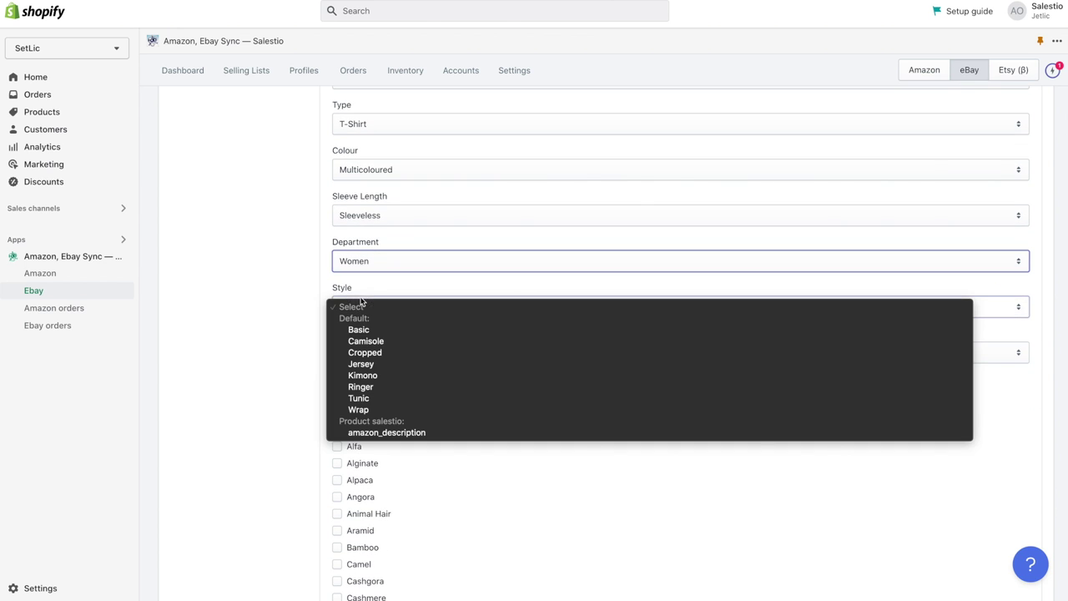
{"action": "left_click", "coordinate": [376, 329]}
{"action": "left_click", "coordinate": [397, 351]}
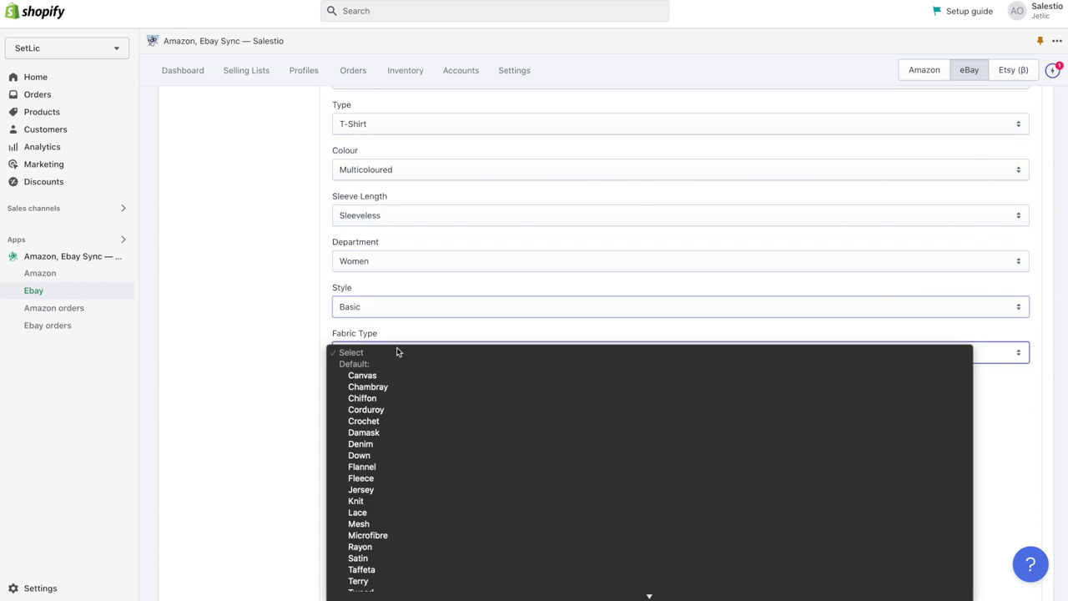
{"action": "left_click", "coordinate": [379, 490]}
{"action": "scroll", "coordinate": [197, 434], "scroll_direction": "down", "scroll_amount": 8}
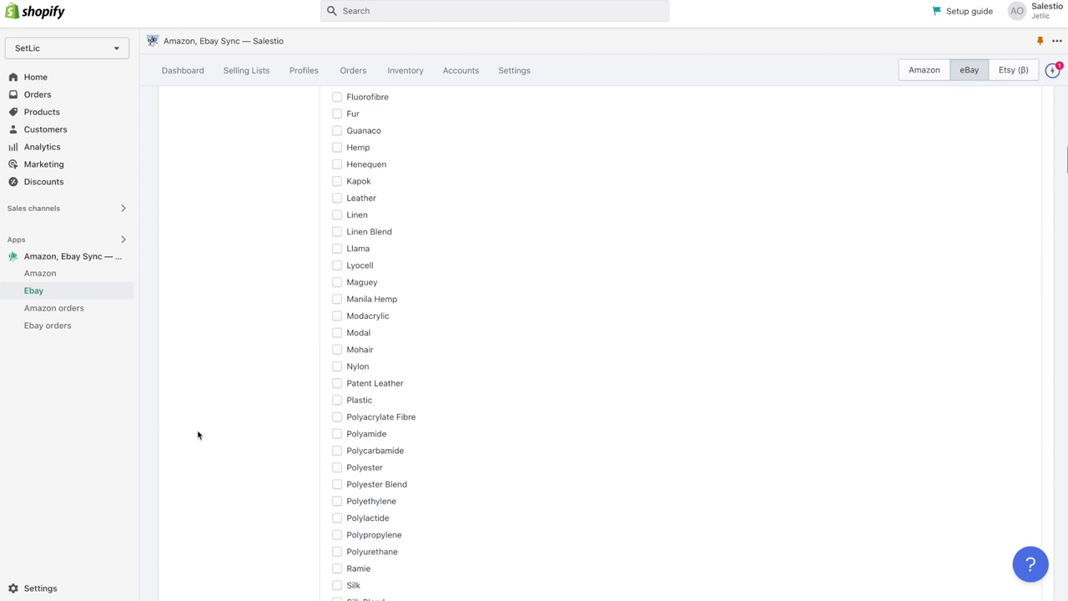
{"action": "scroll", "coordinate": [197, 433], "scroll_direction": "down", "scroll_amount": 7}
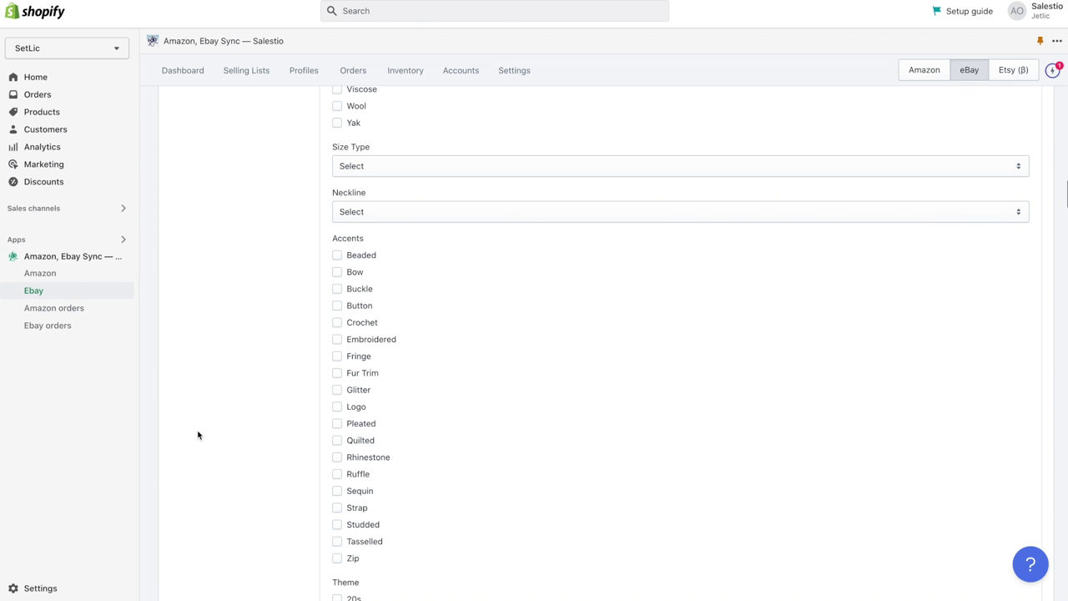
{"action": "scroll", "coordinate": [198, 434], "scroll_direction": "down", "scroll_amount": 20}
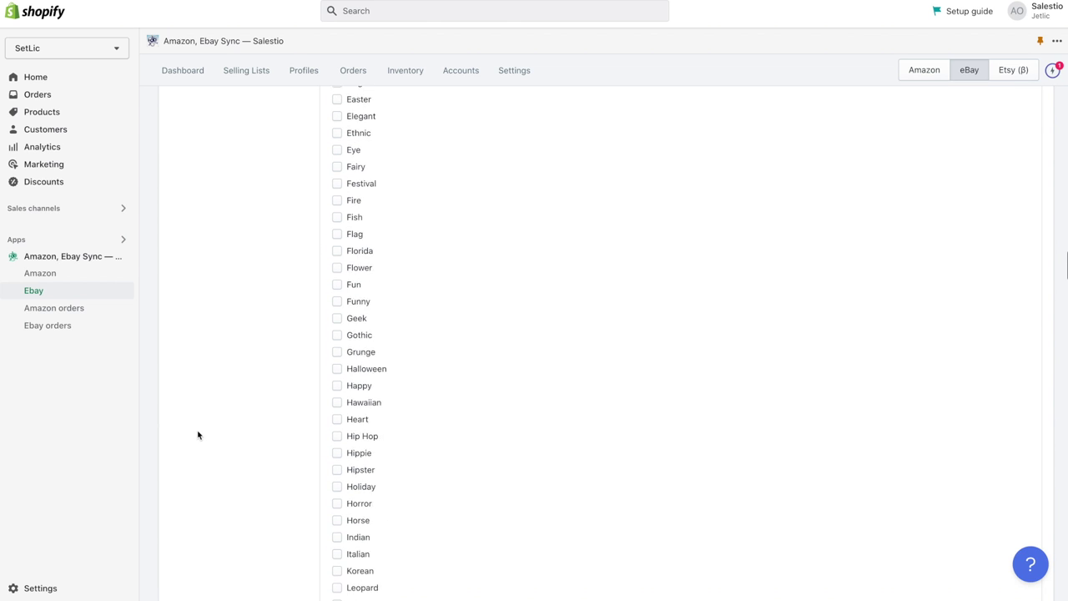
{"action": "scroll", "coordinate": [198, 434], "scroll_direction": "down", "scroll_amount": 20}
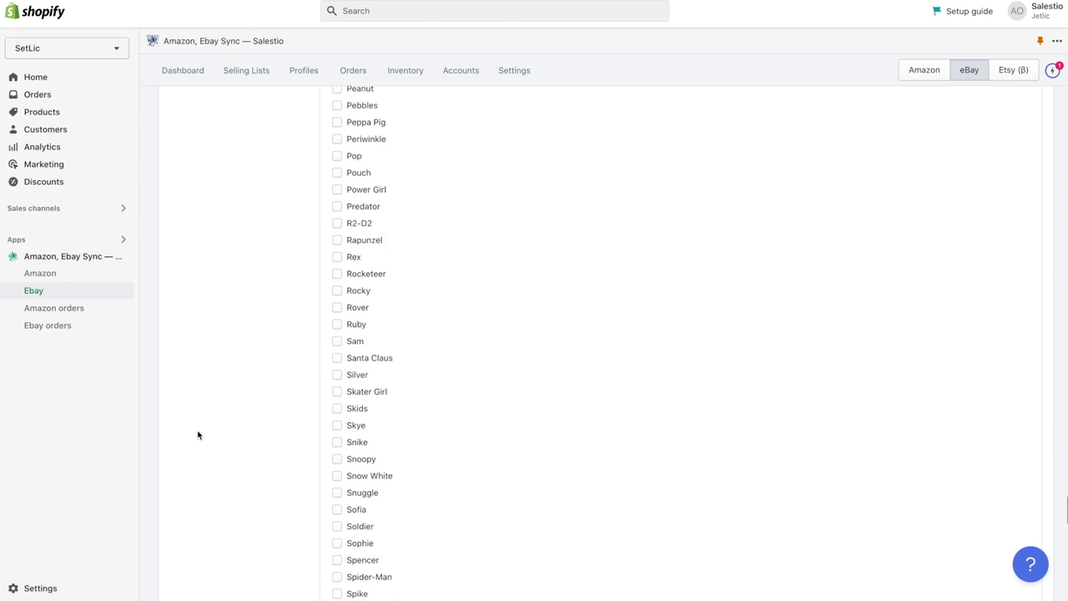
{"action": "scroll", "coordinate": [197, 434], "scroll_direction": "down", "scroll_amount": 6}
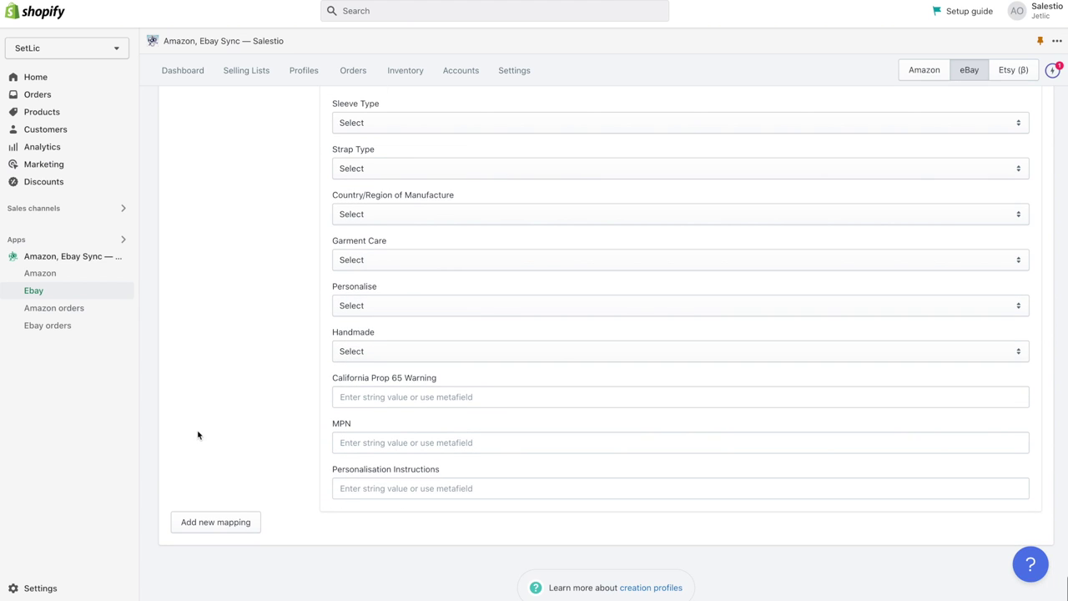
- Add a new mapping after the T-Shirt/Hiking one
{"action": "left_click", "coordinate": [216, 520]}
{"action": "scroll", "coordinate": [324, 250], "scroll_direction": "up", "scroll_amount": 3}
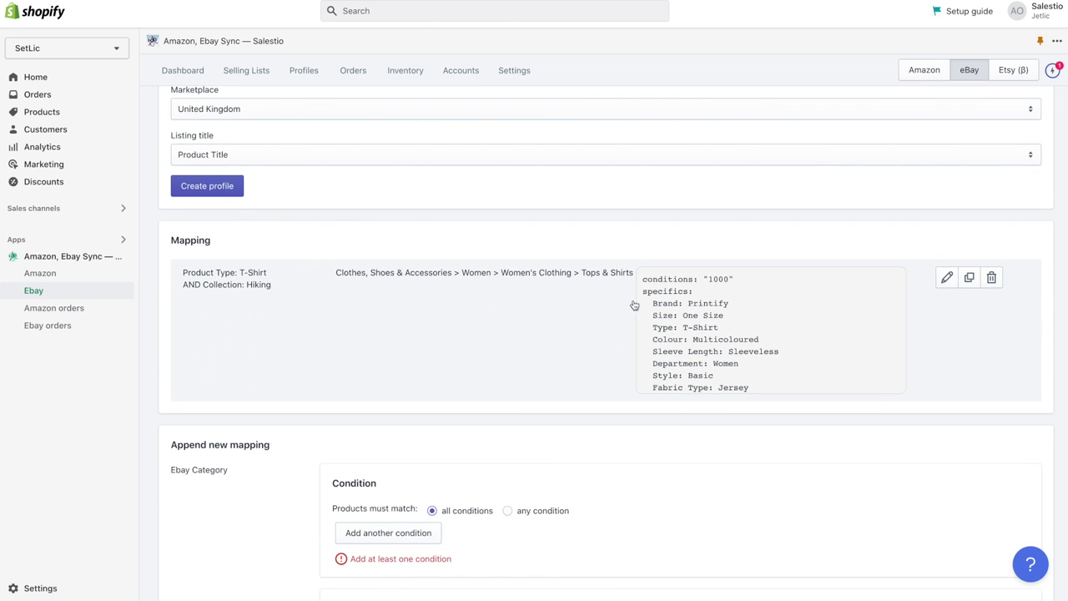
{"action": "scroll", "coordinate": [665, 284], "scroll_direction": "up", "scroll_amount": 3}
{"action": "scroll", "coordinate": [607, 403], "scroll_direction": "down", "scroll_amount": 4}
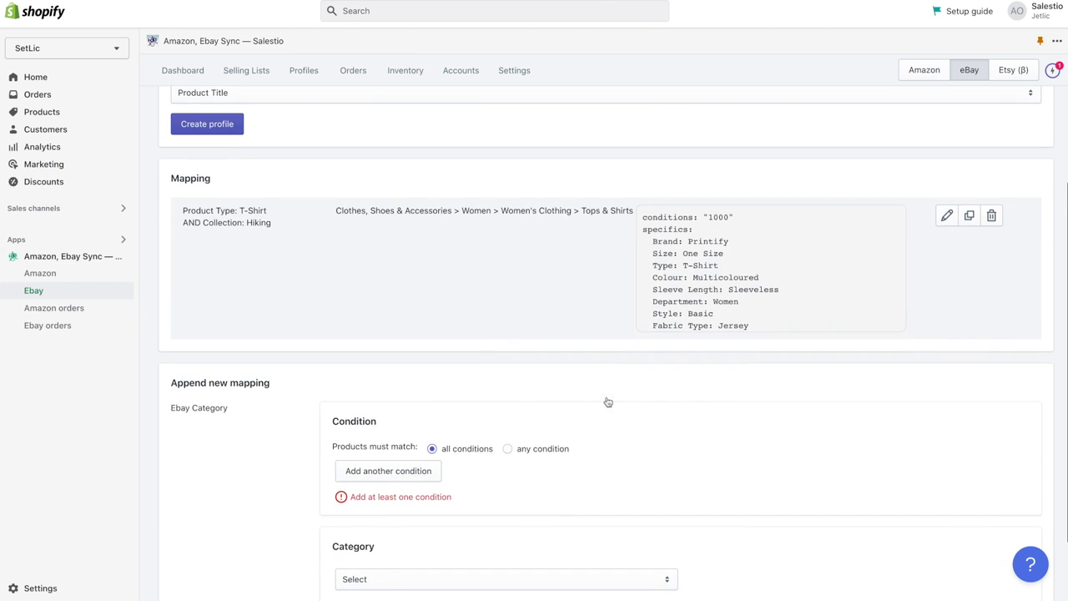
- Give the new mapping conditions Product Type = T-Shirt and Product Collection = Ukraine
{"action": "left_click", "coordinate": [398, 470]}
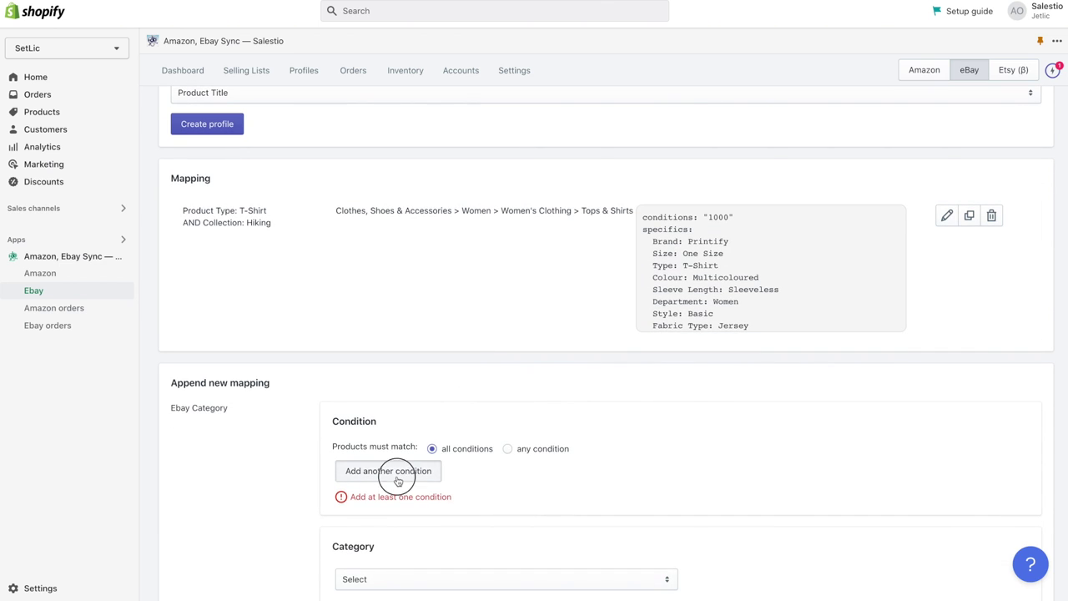
{"action": "left_click", "coordinate": [514, 473]}
{"action": "left_click", "coordinate": [767, 465]}
{"action": "left_click", "coordinate": [768, 465]}
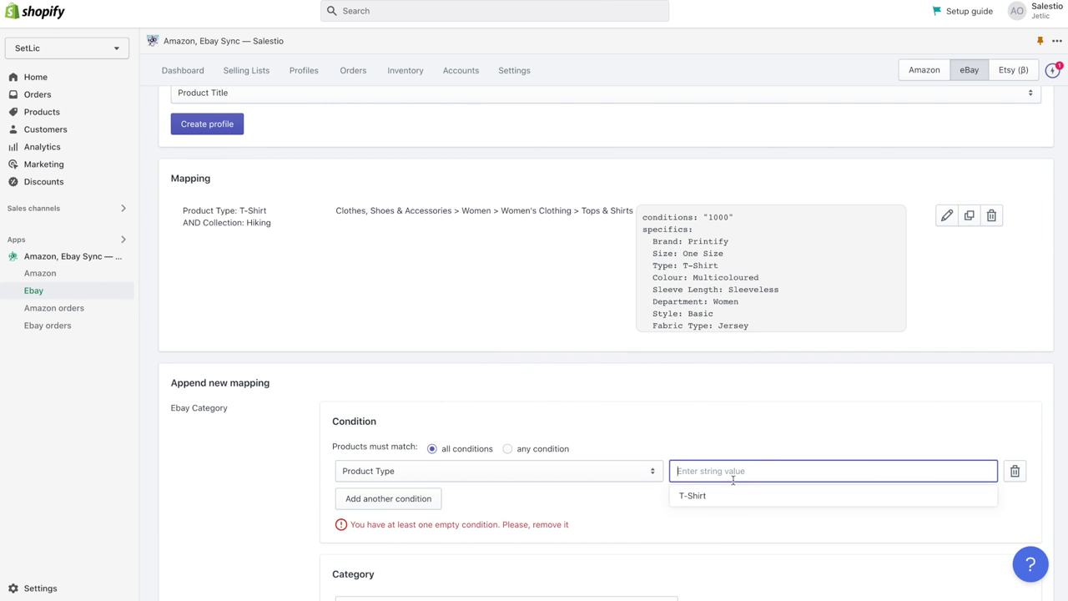
{"action": "left_click", "coordinate": [692, 495]}
{"action": "left_click", "coordinate": [434, 502]}
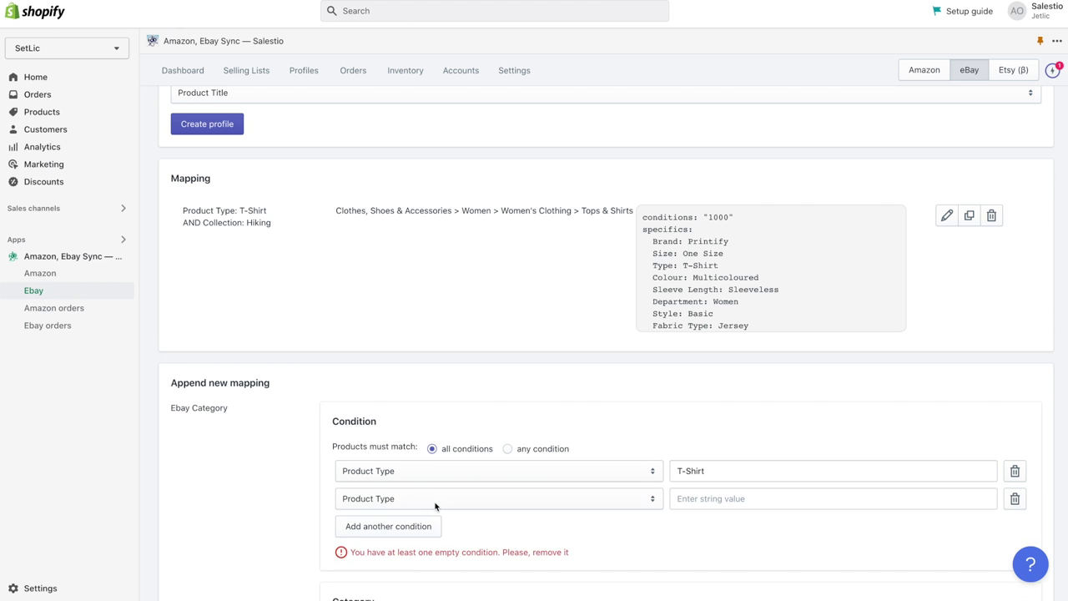
{"action": "left_click", "coordinate": [623, 498]}
{"action": "left_click", "coordinate": [614, 510]}
{"action": "left_click", "coordinate": [709, 499]}
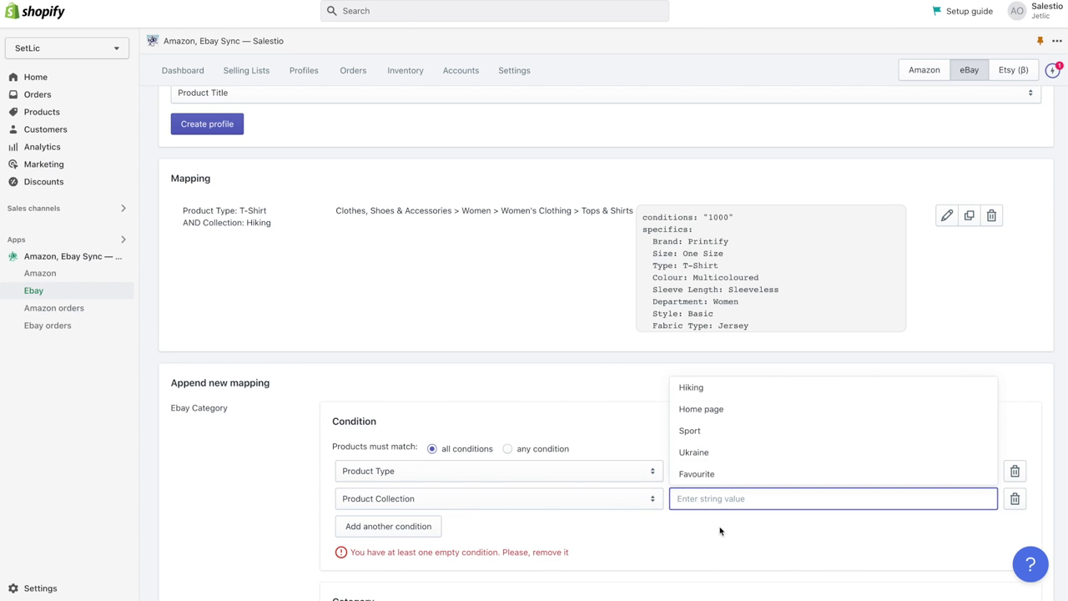
{"action": "left_click", "coordinate": [745, 454]}
- Save the 'T-Shirts from Hiking' creation profile
{"action": "scroll", "coordinate": [417, 545], "scroll_direction": "down", "scroll_amount": 3}
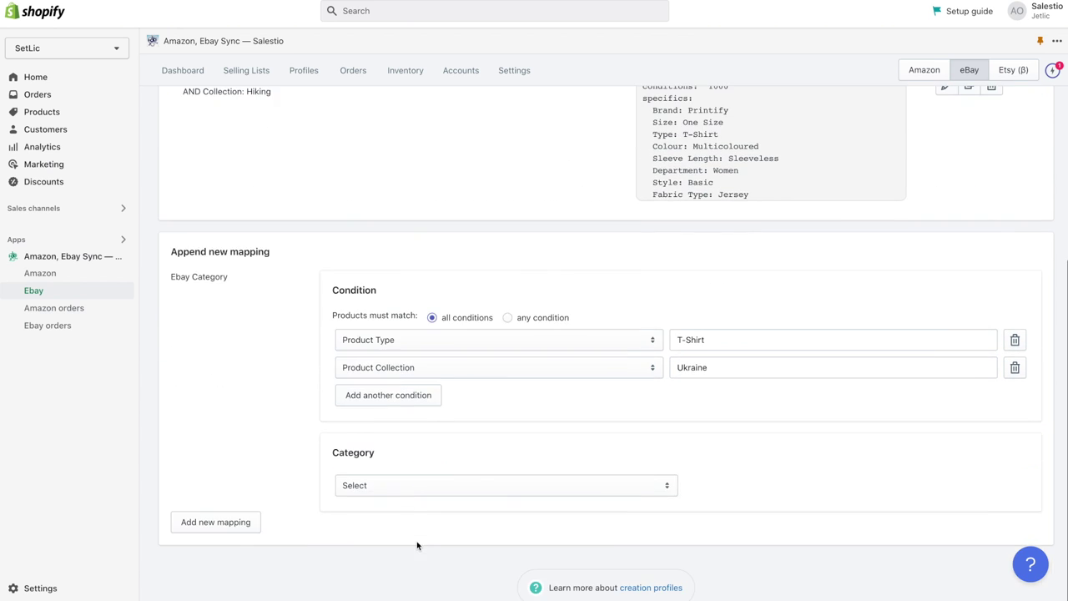
{"action": "left_click", "coordinate": [436, 489]}
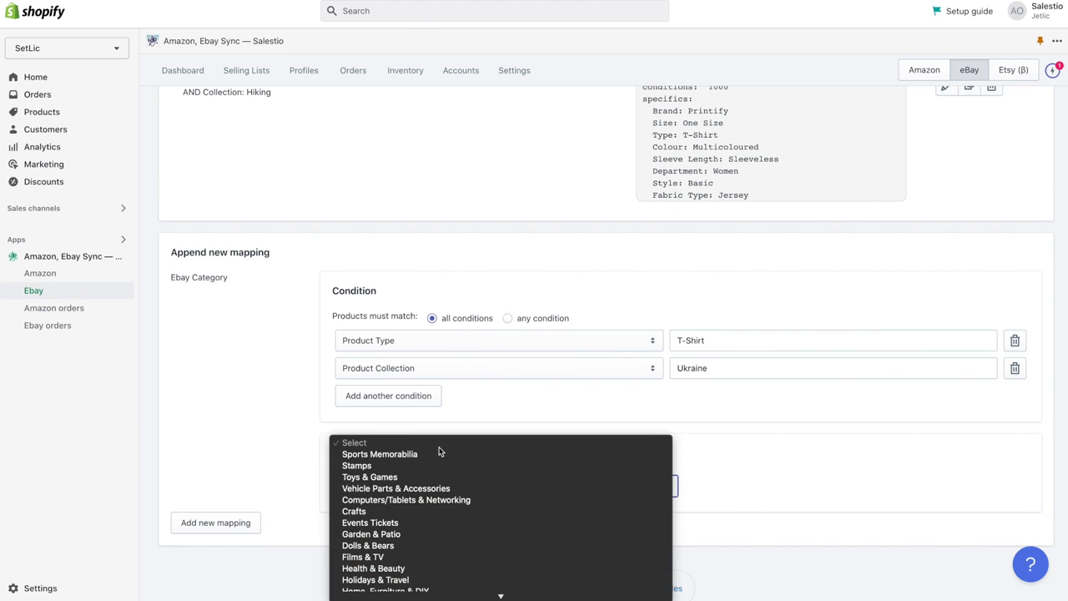
{"action": "left_click", "coordinate": [303, 434]}
{"action": "scroll", "coordinate": [660, 262], "scroll_direction": "up", "scroll_amount": 6}
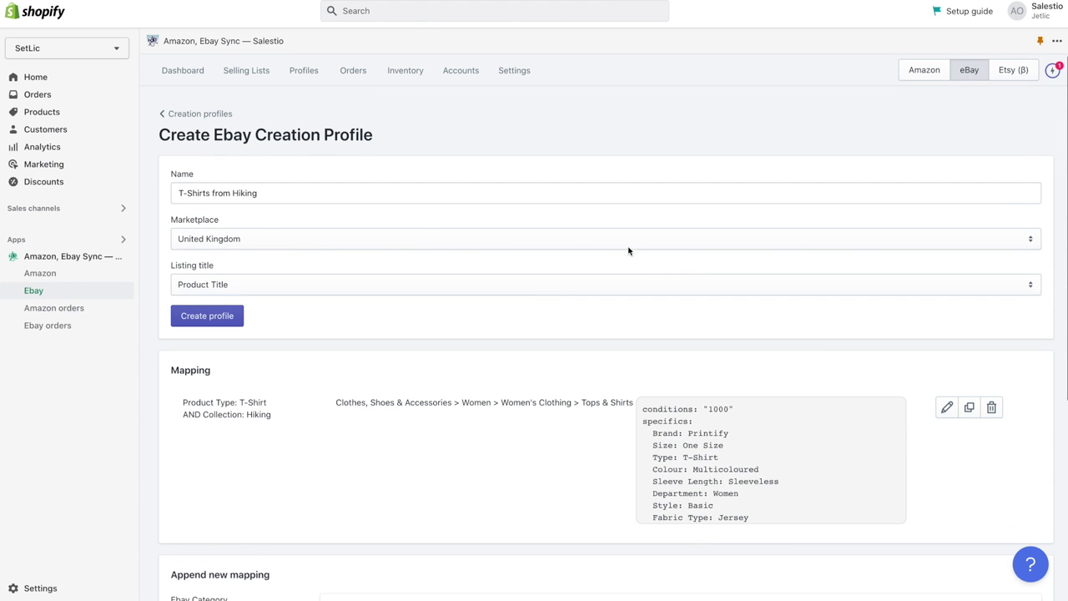
{"action": "left_click", "coordinate": [216, 325]}
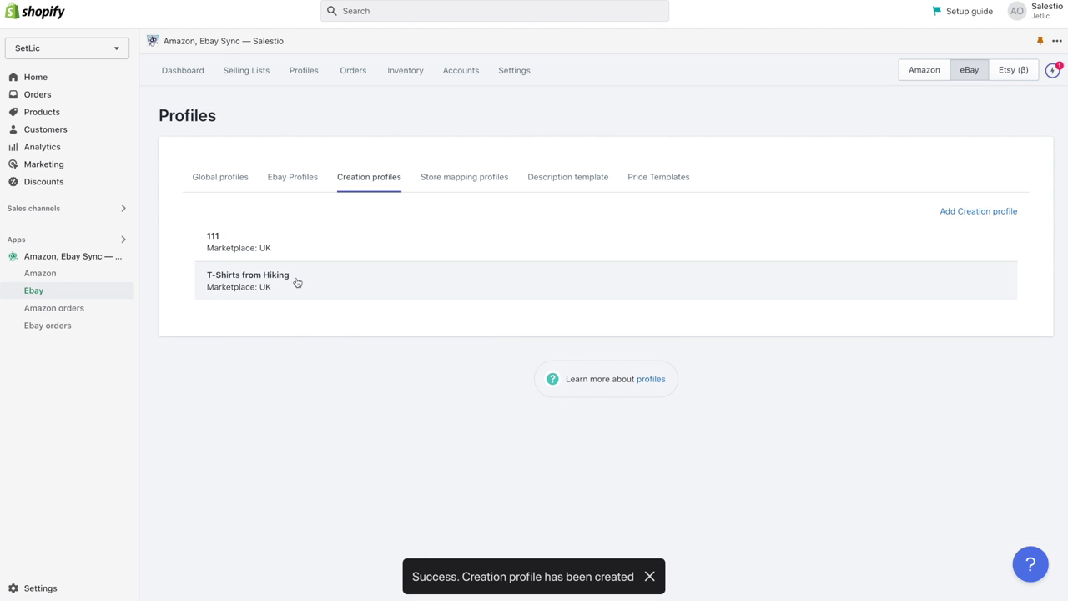
- Start a new eBay profile for the United Kingdom marketplace with Fixed Price listing type
{"action": "left_click", "coordinate": [299, 182]}
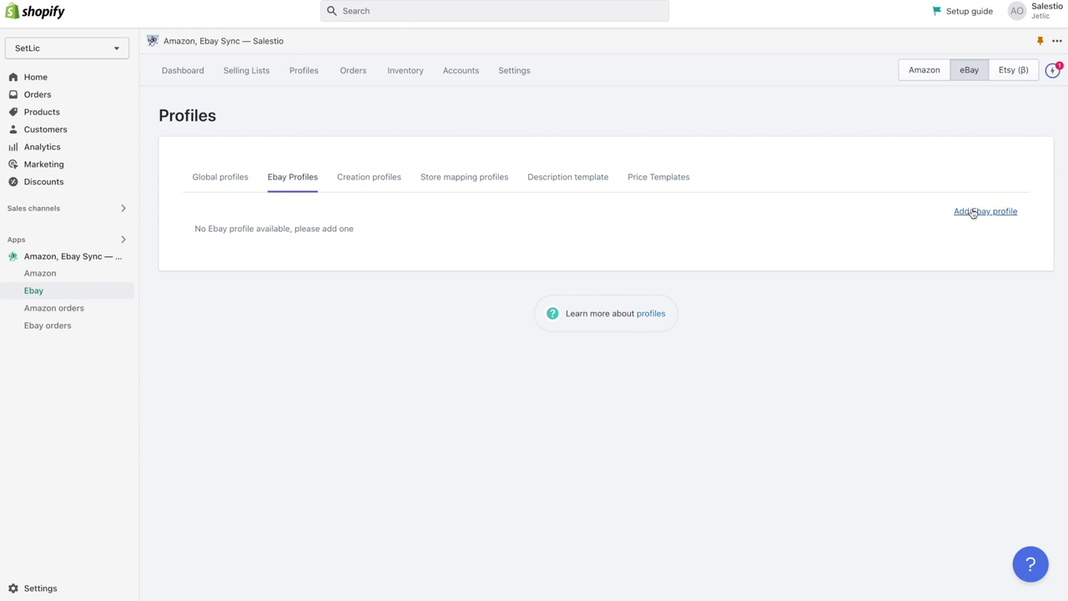
{"action": "left_click", "coordinate": [971, 212]}
{"action": "left_click", "coordinate": [687, 220]}
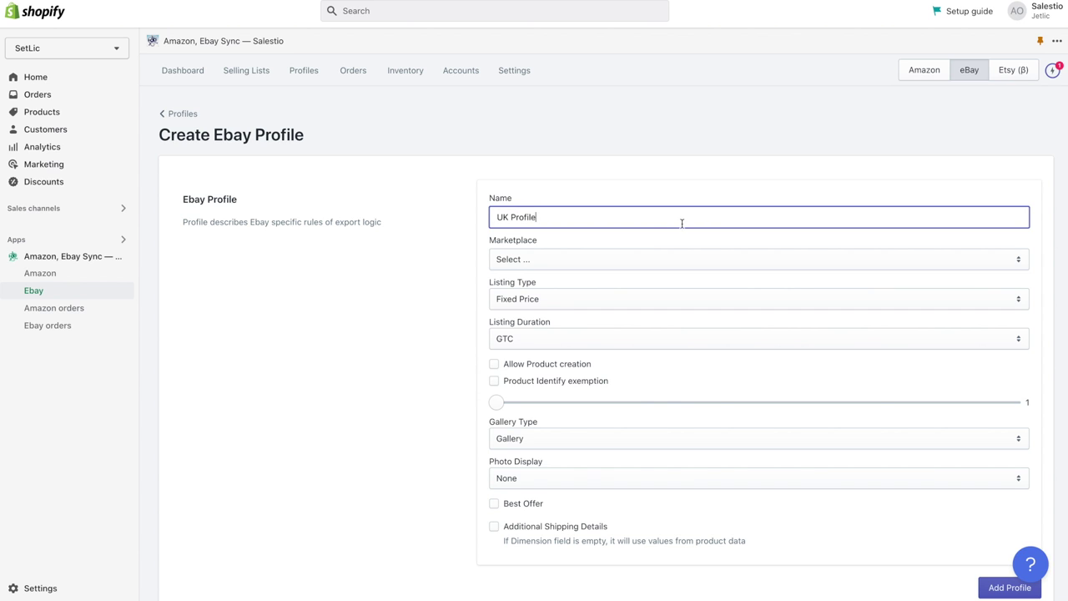
{"action": "left_click", "coordinate": [604, 260]}
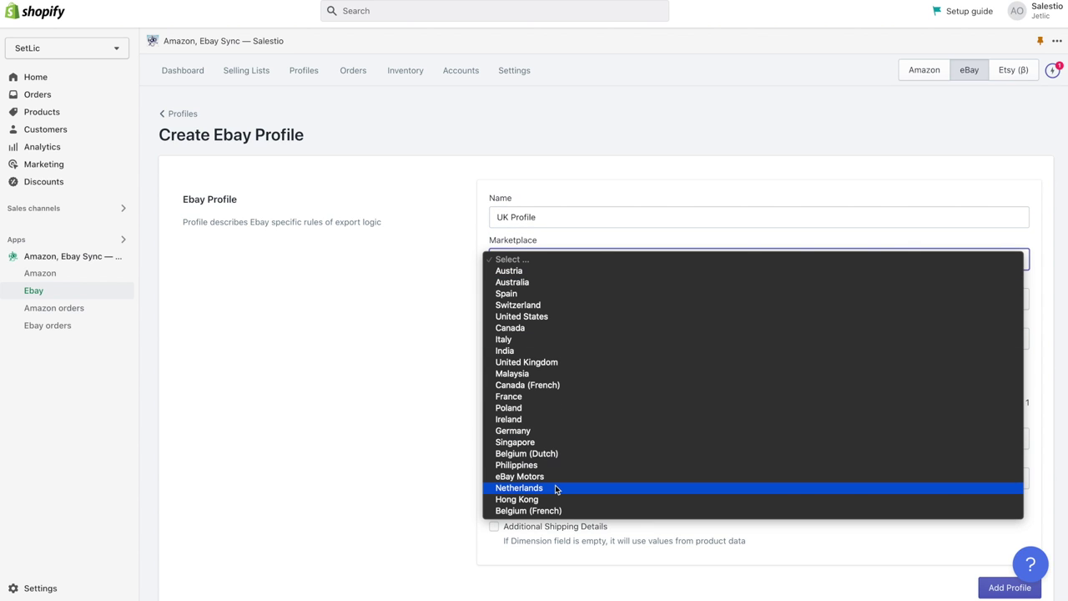
{"action": "left_click", "coordinate": [548, 364]}
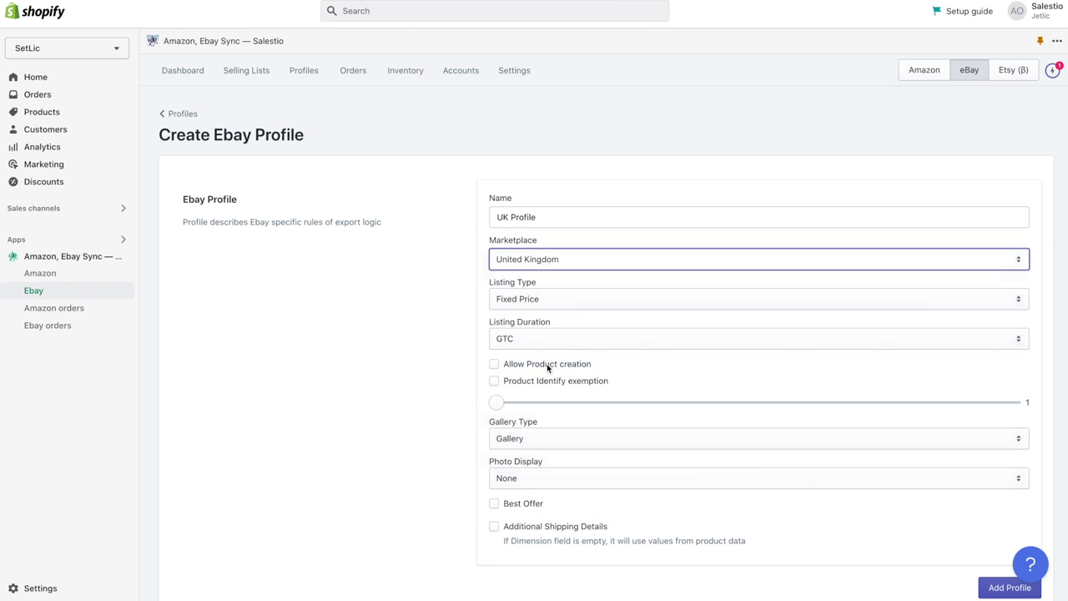
{"action": "left_click", "coordinate": [545, 305]}
{"action": "left_click", "coordinate": [546, 281]}
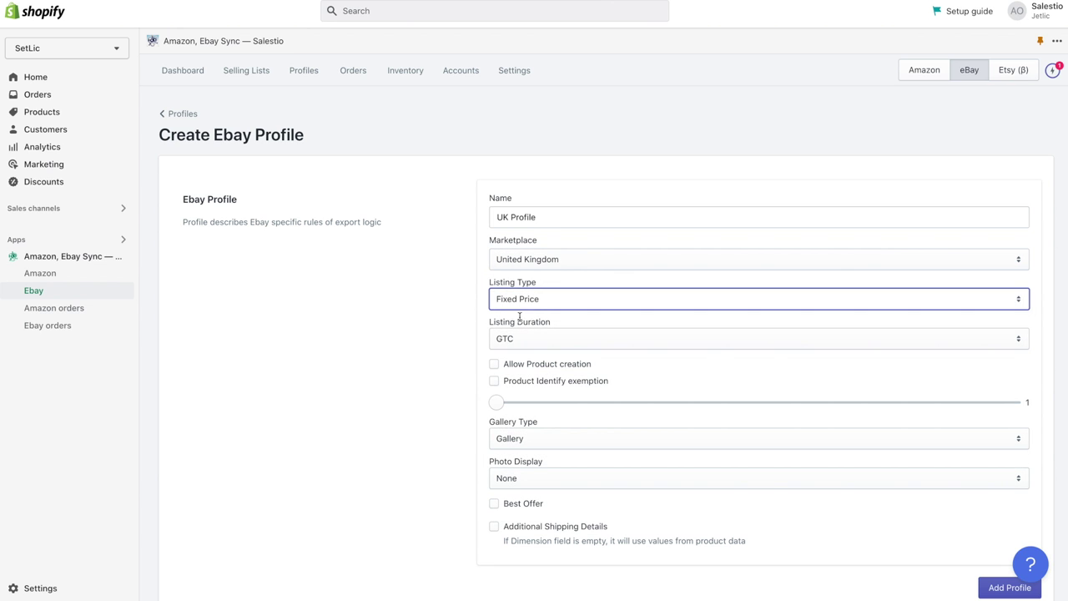
- Allow product creation from 'T-Shirts from Hiking' and enable product identify exemption at 3
{"action": "left_click", "coordinate": [538, 367]}
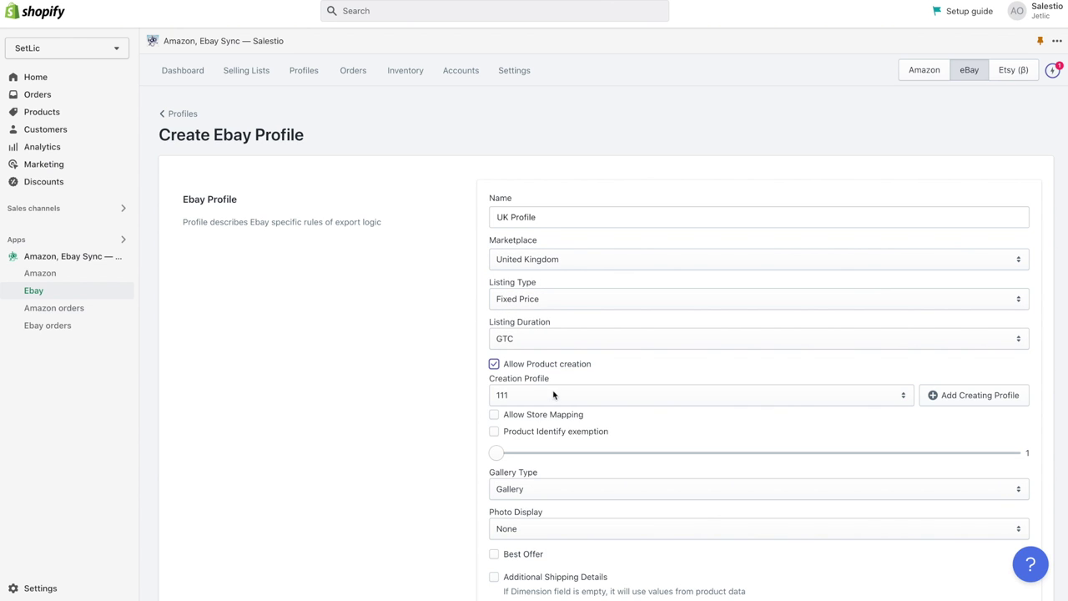
{"action": "left_click", "coordinate": [553, 395]}
{"action": "left_click", "coordinate": [545, 405]}
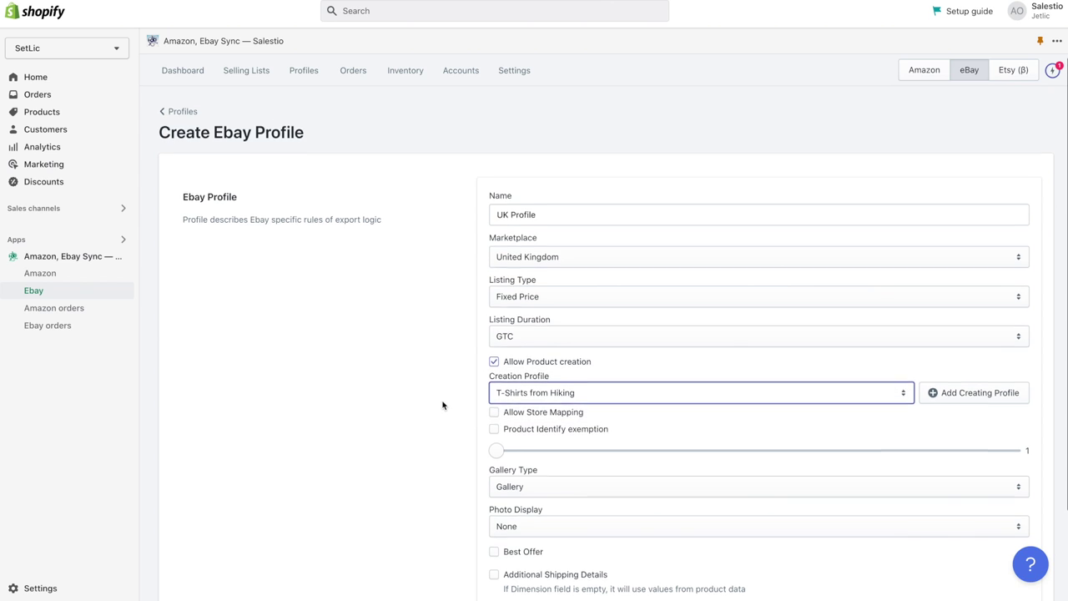
{"action": "scroll", "coordinate": [442, 405], "scroll_direction": "down", "scroll_amount": 1}
{"action": "left_click_drag", "start_coordinate": [494, 395], "coordinate": [600, 394]}
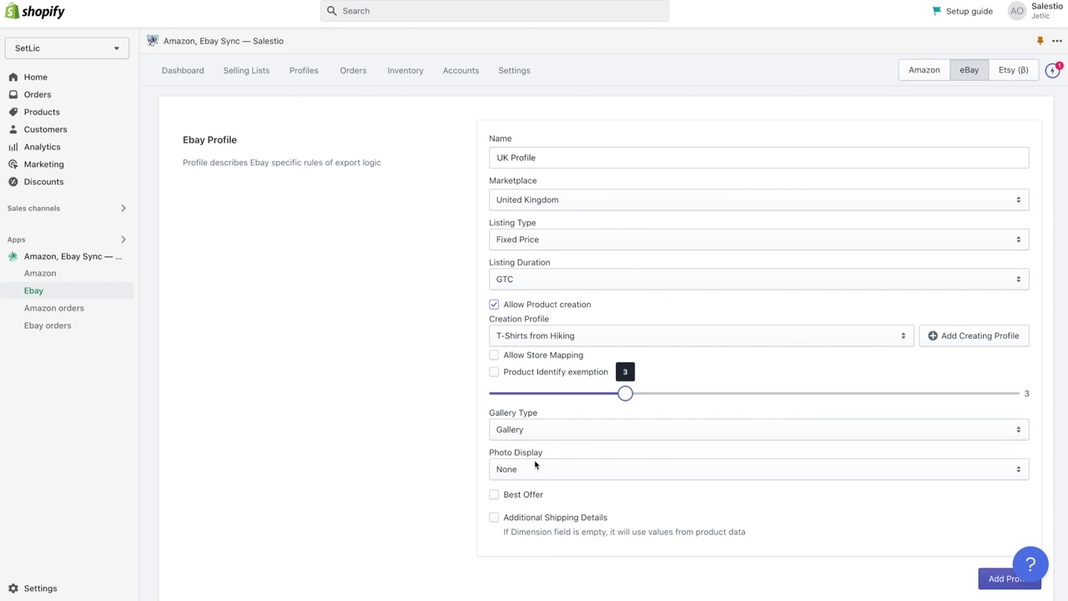
{"action": "left_click", "coordinate": [538, 374]}
{"action": "left_click", "coordinate": [430, 444]}
- Add shipping-from details United Kingdom, London, and save the UK Profile
{"action": "scroll", "coordinate": [430, 445], "scroll_direction": "down", "scroll_amount": 1}
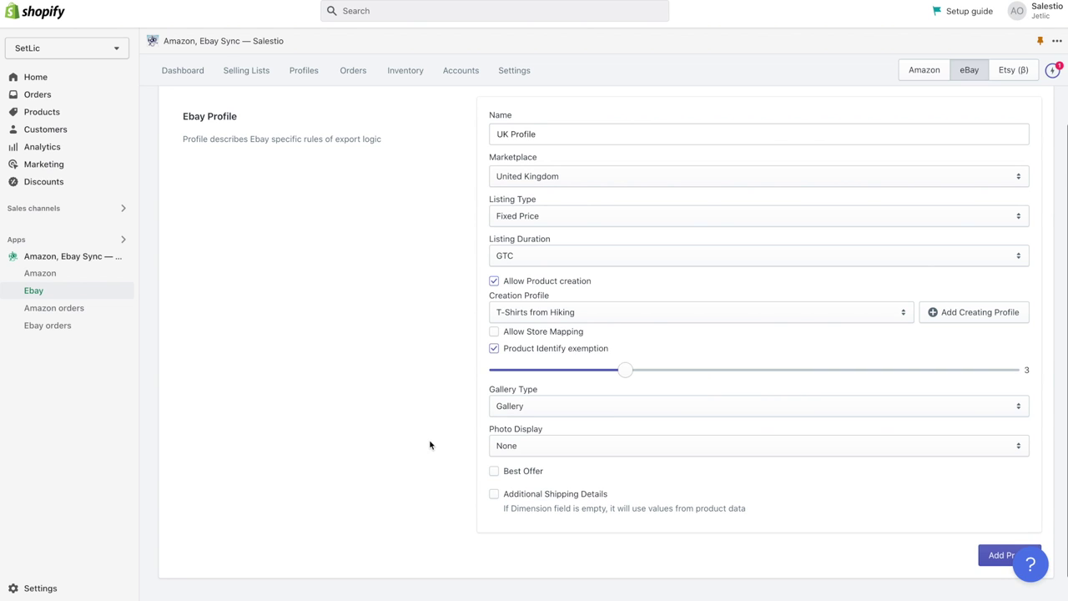
{"action": "scroll", "coordinate": [543, 464], "scroll_direction": "down", "scroll_amount": 1}
{"action": "left_click", "coordinate": [543, 472]}
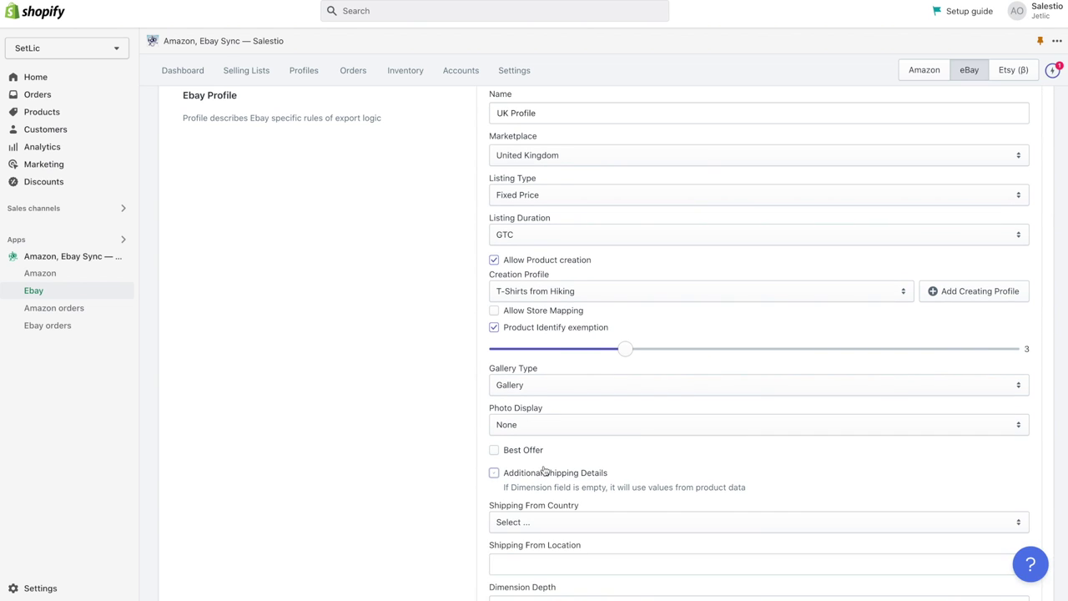
{"action": "scroll", "coordinate": [547, 442], "scroll_direction": "down", "scroll_amount": 4}
{"action": "left_click", "coordinate": [547, 431]}
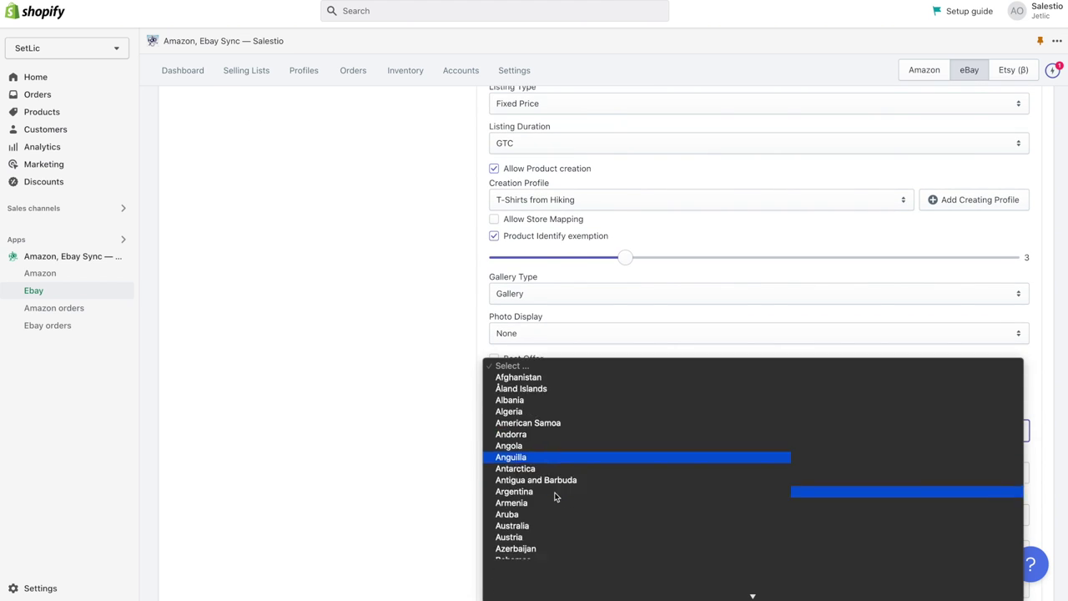
{"action": "scroll", "coordinate": [556, 495], "scroll_direction": "down", "scroll_amount": 20}
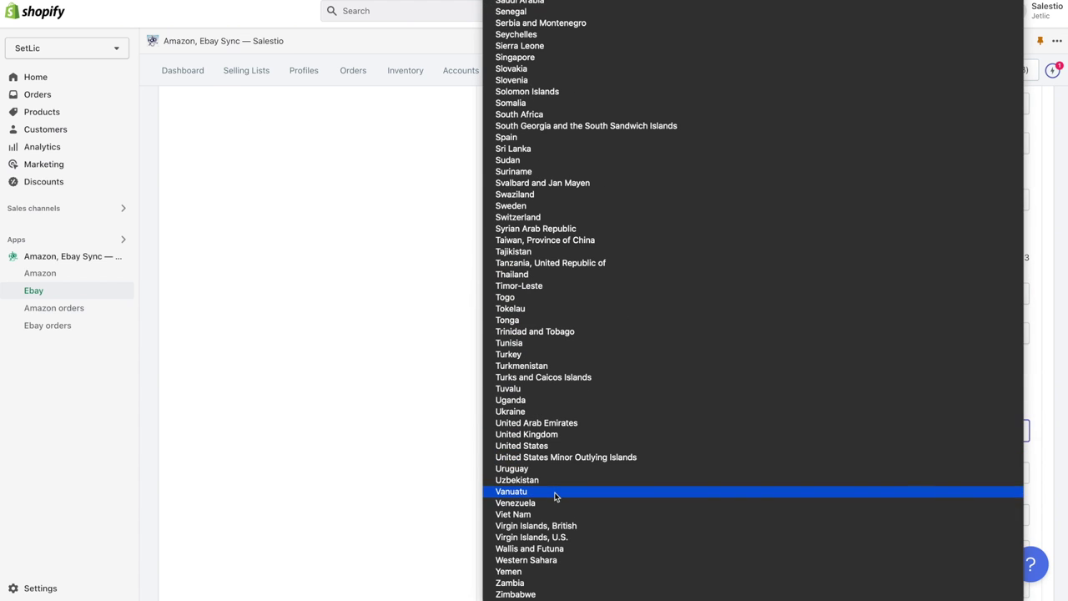
{"action": "left_click", "coordinate": [550, 434]}
{"action": "left_click", "coordinate": [556, 466]}
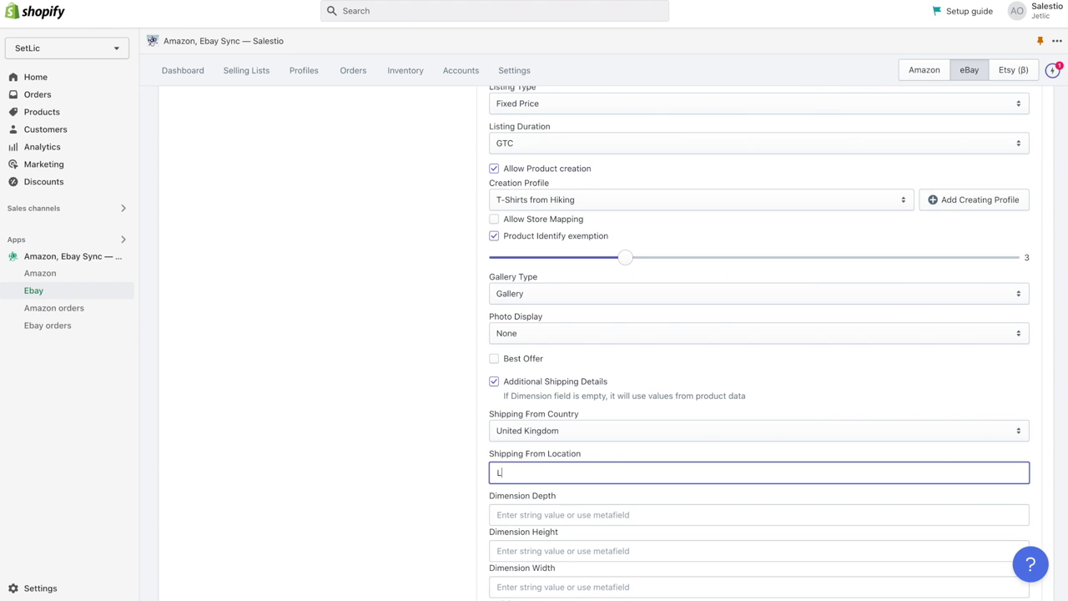
{"action": "type", "text": "London"}
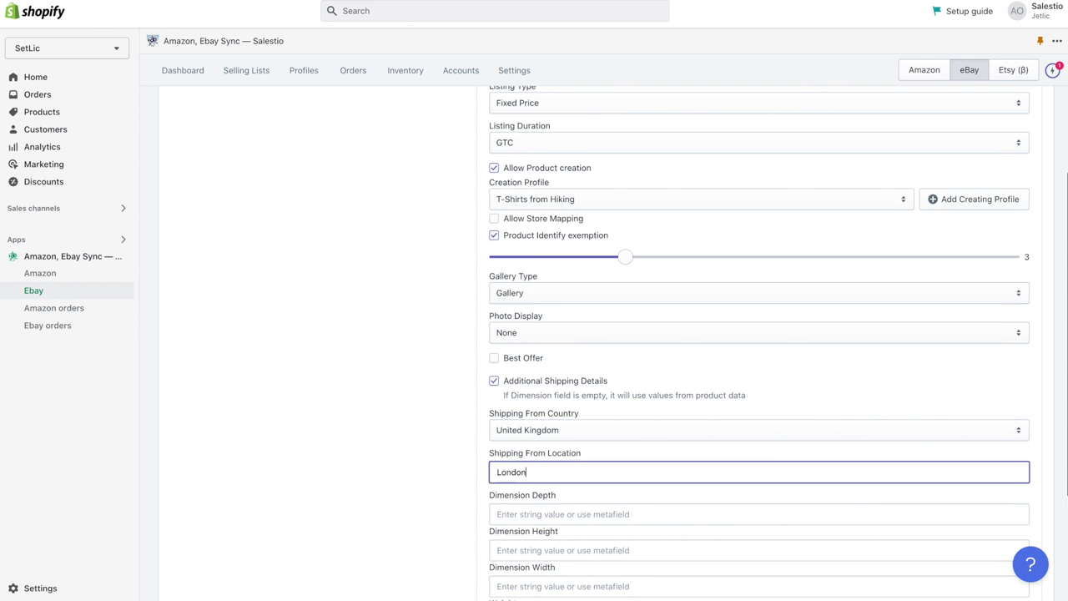
{"action": "scroll", "coordinate": [453, 482], "scroll_direction": "down", "scroll_amount": 3}
{"action": "left_click", "coordinate": [422, 492]}
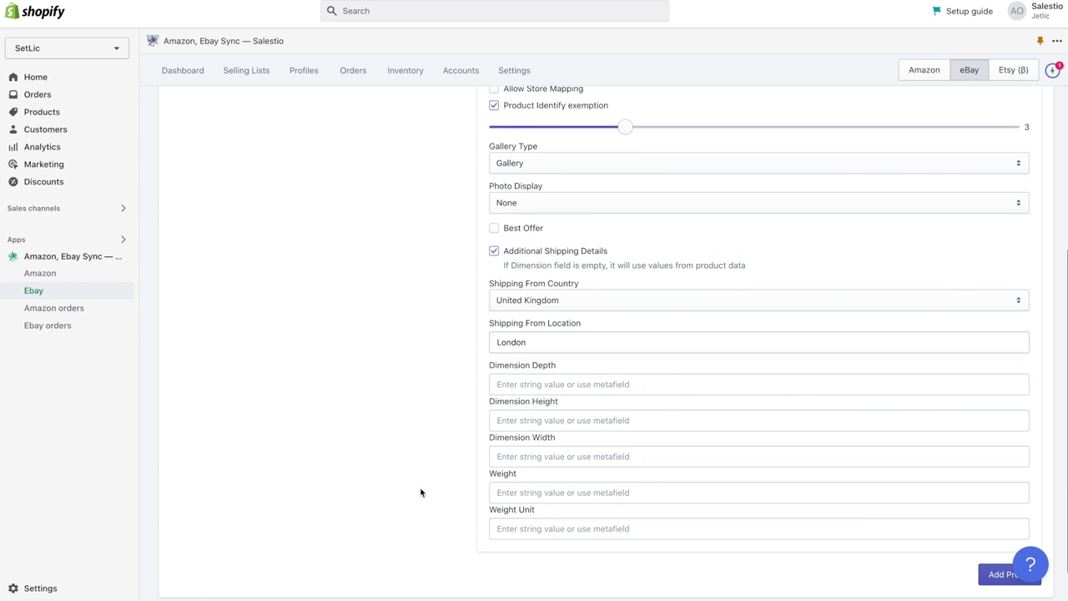
{"action": "left_click", "coordinate": [985, 571]}
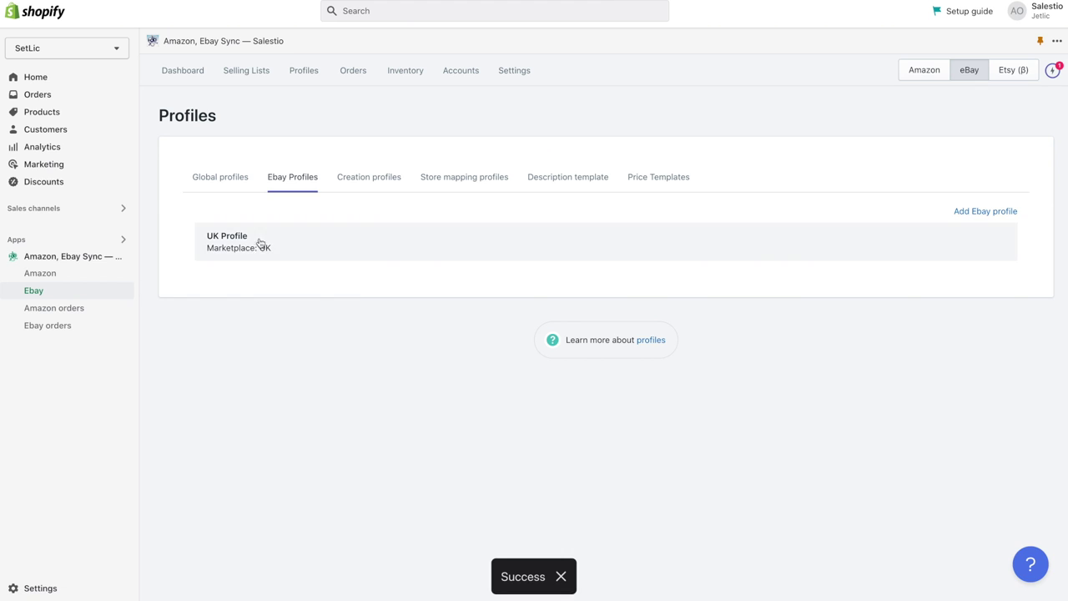
- Create a selling list named 'T-Shirts' for the store's eBay account
{"action": "left_click", "coordinate": [229, 180]}
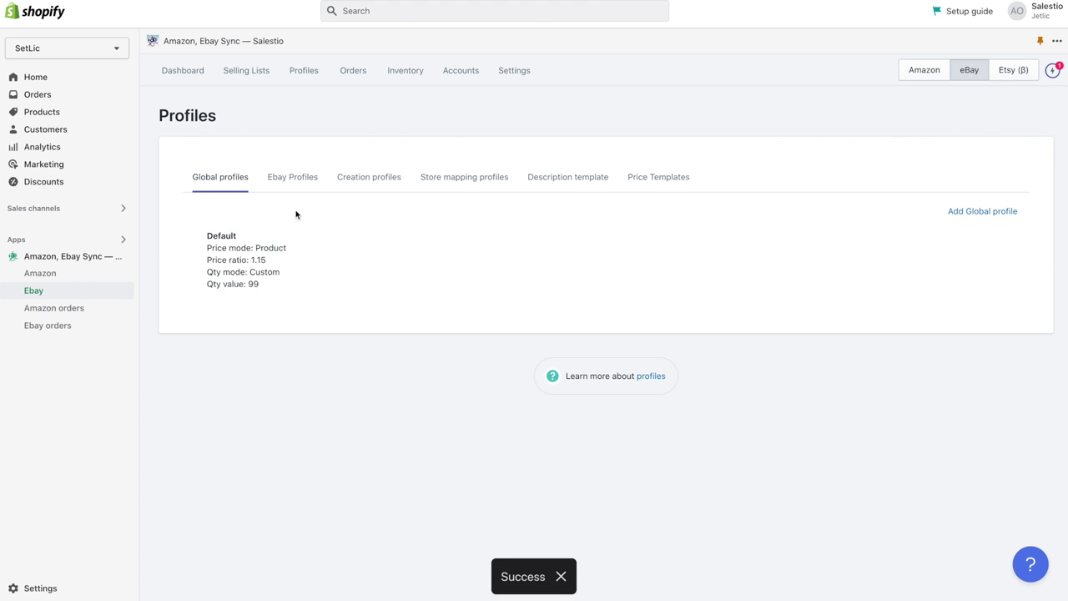
{"action": "left_click", "coordinate": [237, 67]}
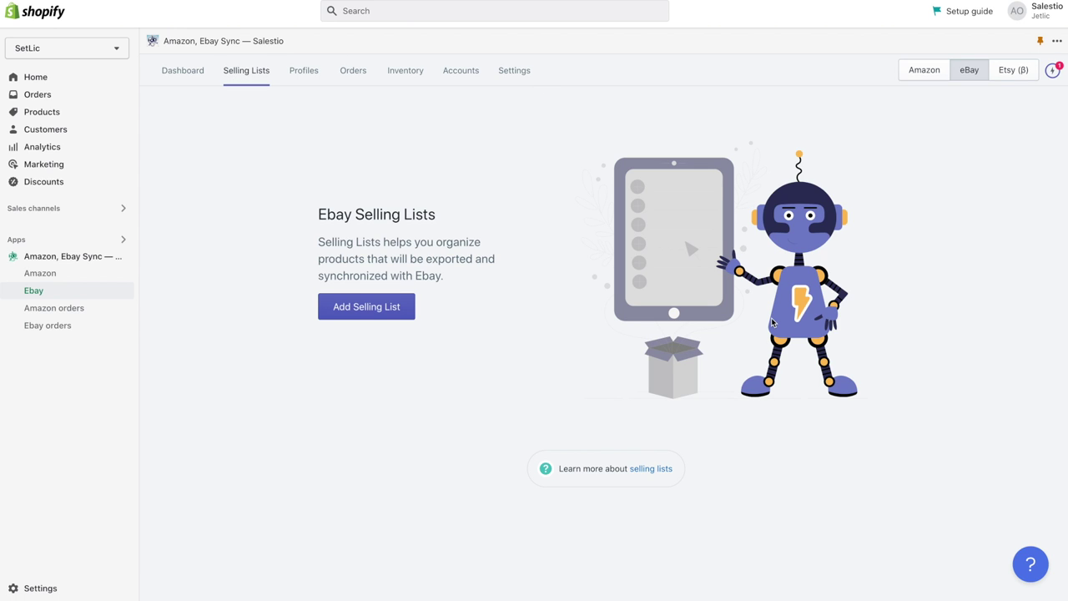
{"action": "left_click", "coordinate": [390, 310]}
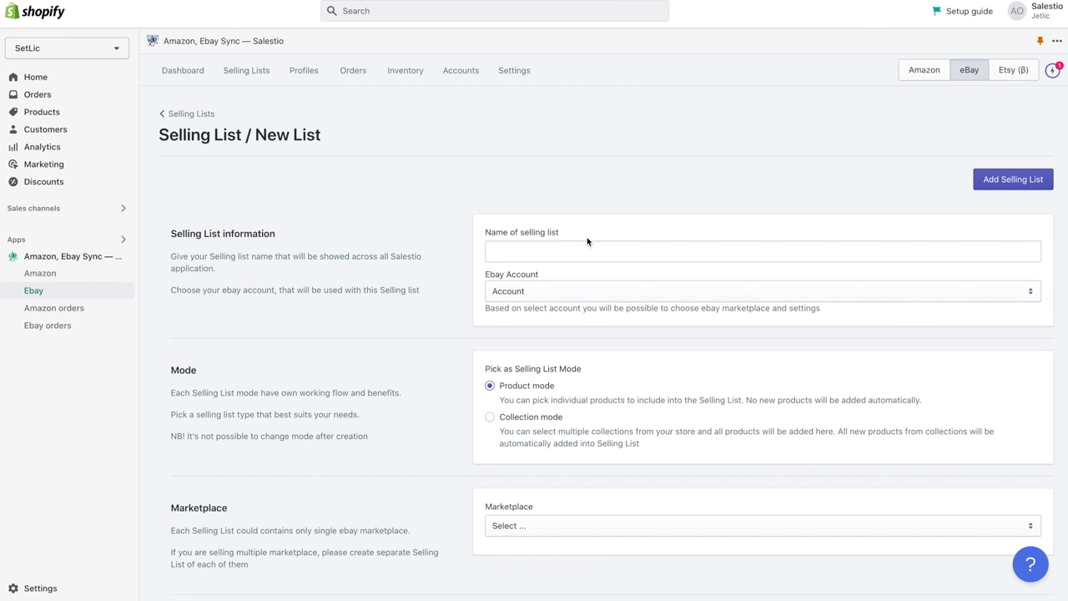
{"action": "left_click", "coordinate": [584, 248]}
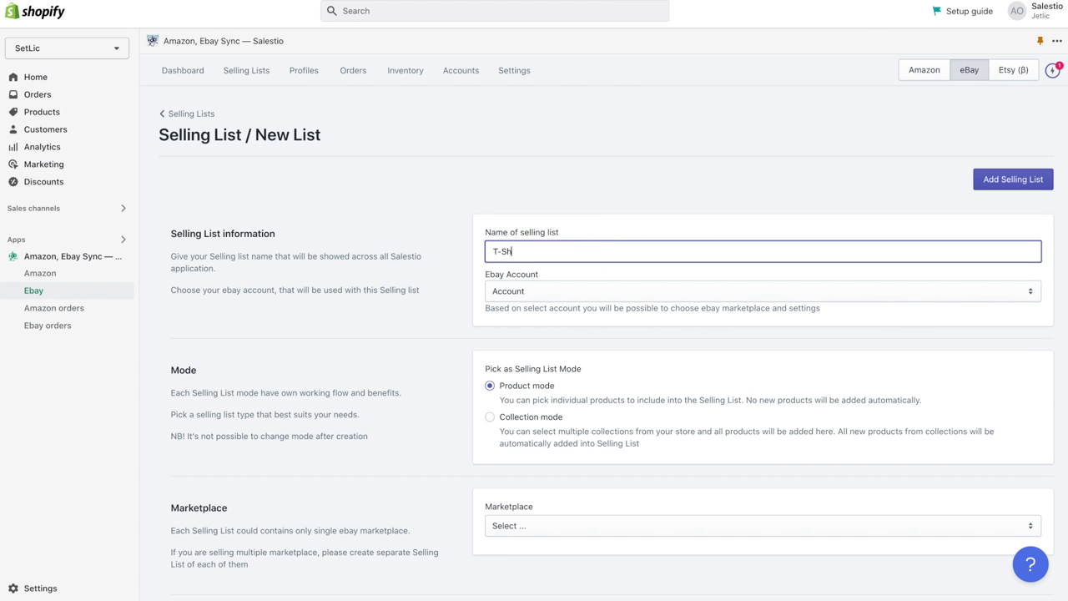
{"action": "type", "text": "T-Shirts"}
{"action": "left_click", "coordinate": [563, 289]}
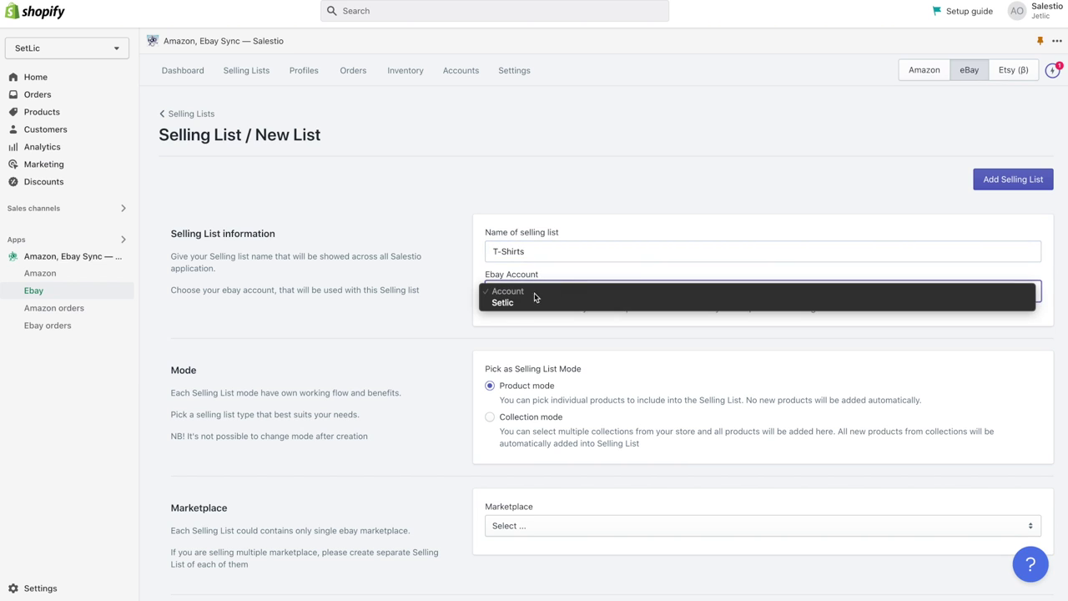
{"action": "left_click", "coordinate": [529, 304]}
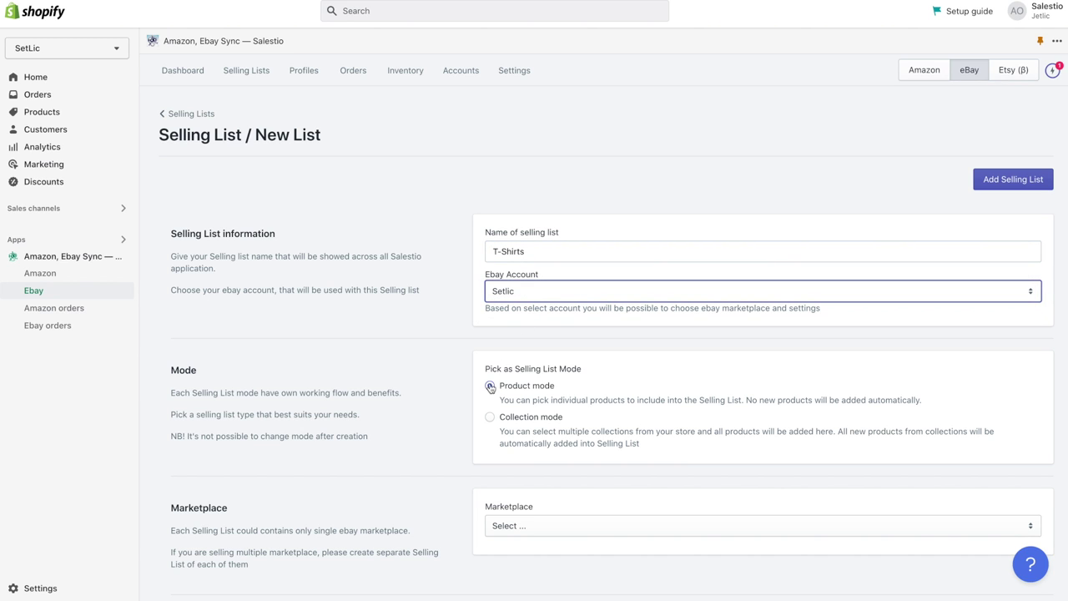
- Use collection mode with automatic export of new products and add the Hiking collection
{"action": "left_click", "coordinate": [529, 416]}
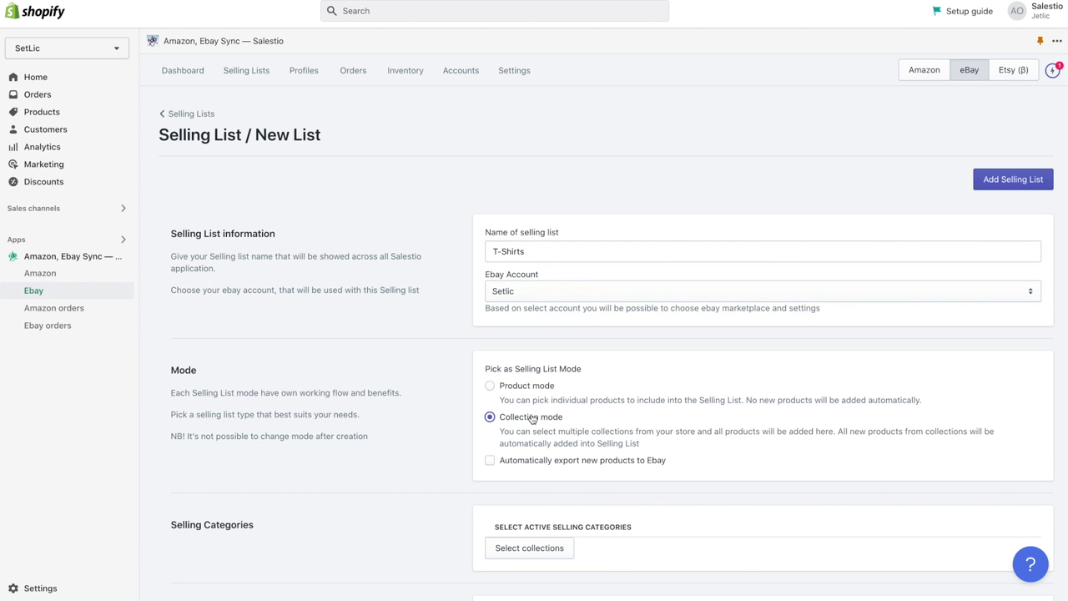
{"action": "left_click", "coordinate": [666, 464]}
{"action": "scroll", "coordinate": [649, 491], "scroll_direction": "down", "scroll_amount": 2}
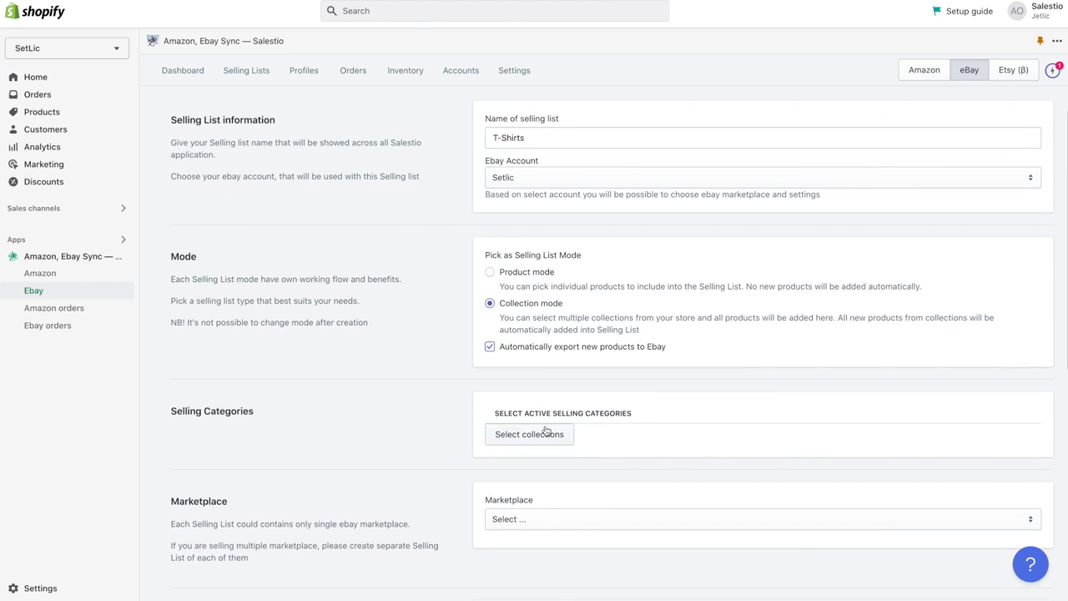
{"action": "left_click", "coordinate": [546, 432]}
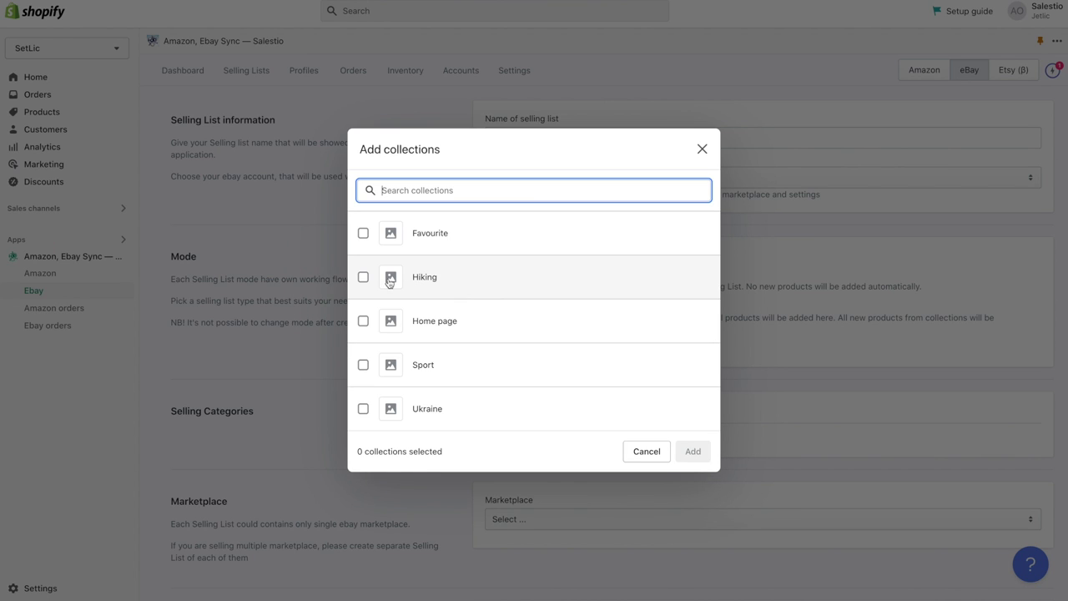
{"action": "left_click", "coordinate": [363, 277]}
{"action": "left_click", "coordinate": [696, 450]}
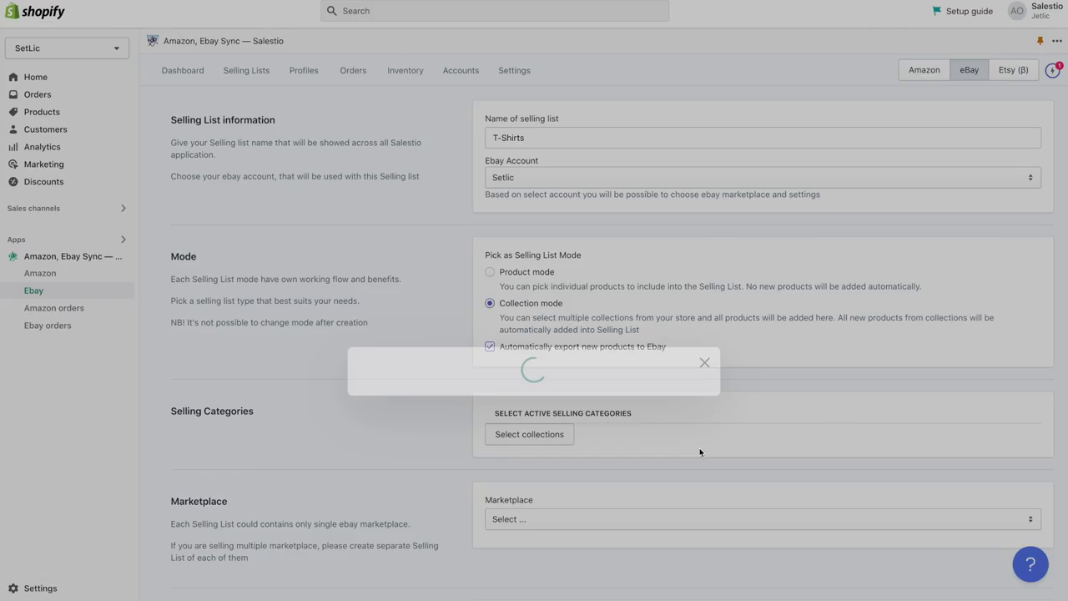
- Set the selling list's marketplace to United Kingdom, keeping English as the language
{"action": "scroll", "coordinate": [623, 434], "scroll_direction": "down", "scroll_amount": 3}
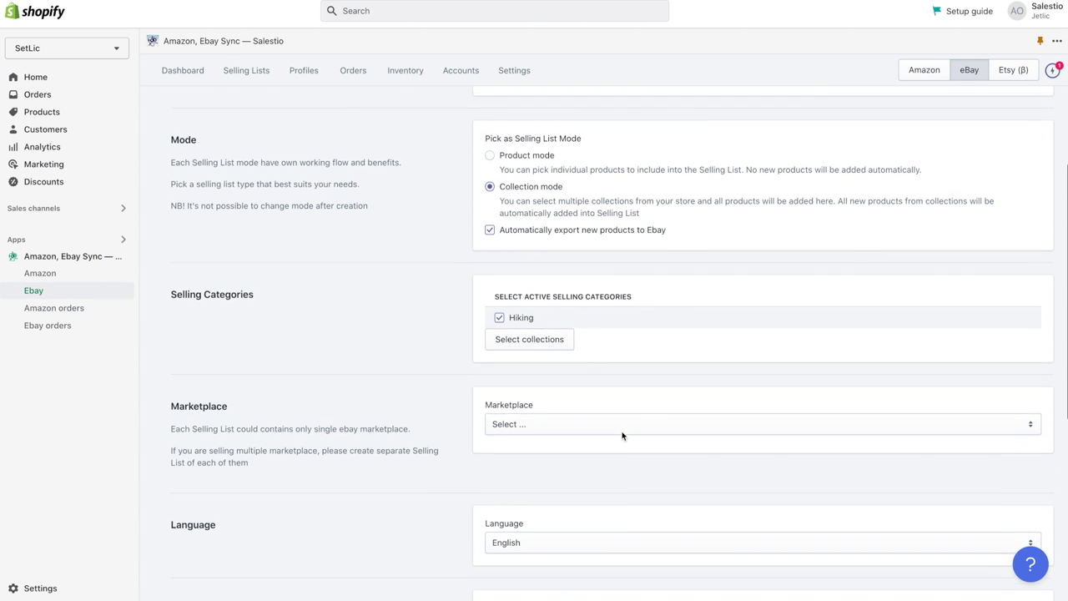
{"action": "left_click", "coordinate": [576, 408]}
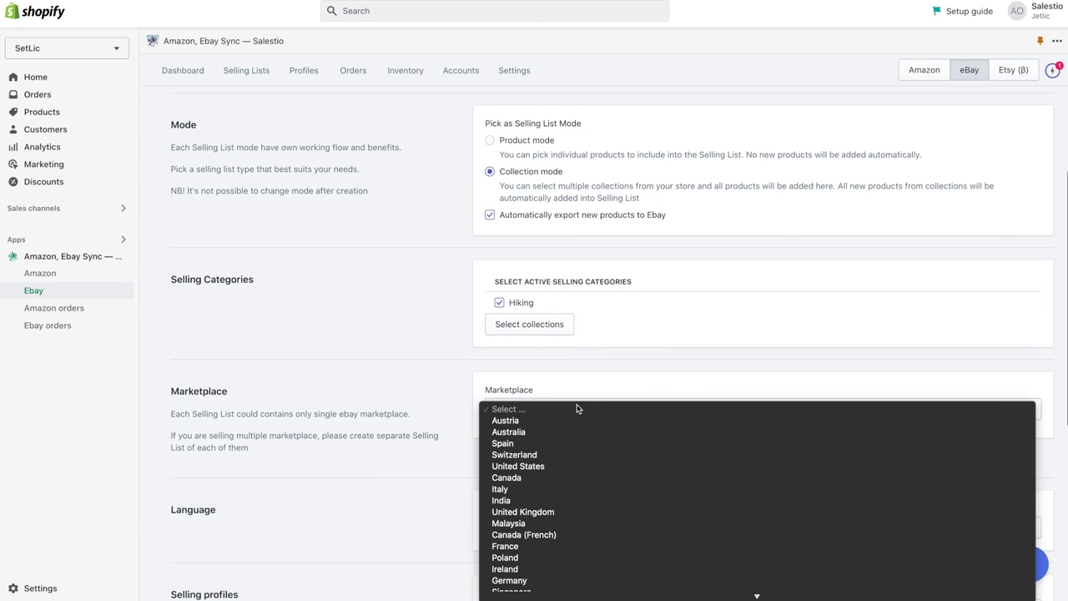
{"action": "left_click", "coordinate": [571, 511]}
{"action": "scroll", "coordinate": [439, 489], "scroll_direction": "down", "scroll_amount": 3}
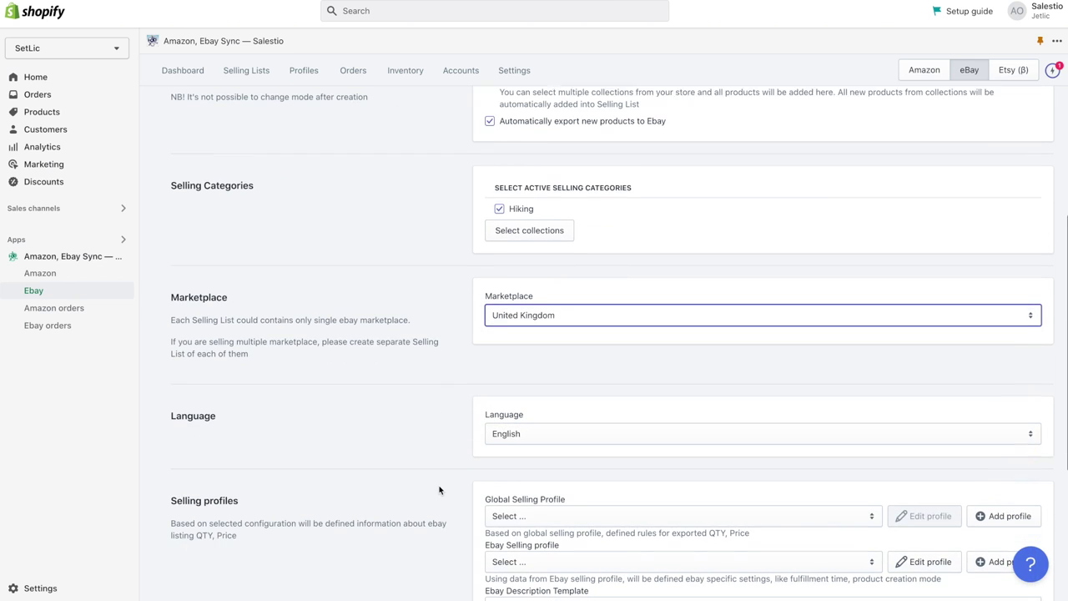
{"action": "left_click", "coordinate": [513, 427]}
{"action": "left_click", "coordinate": [456, 431]}
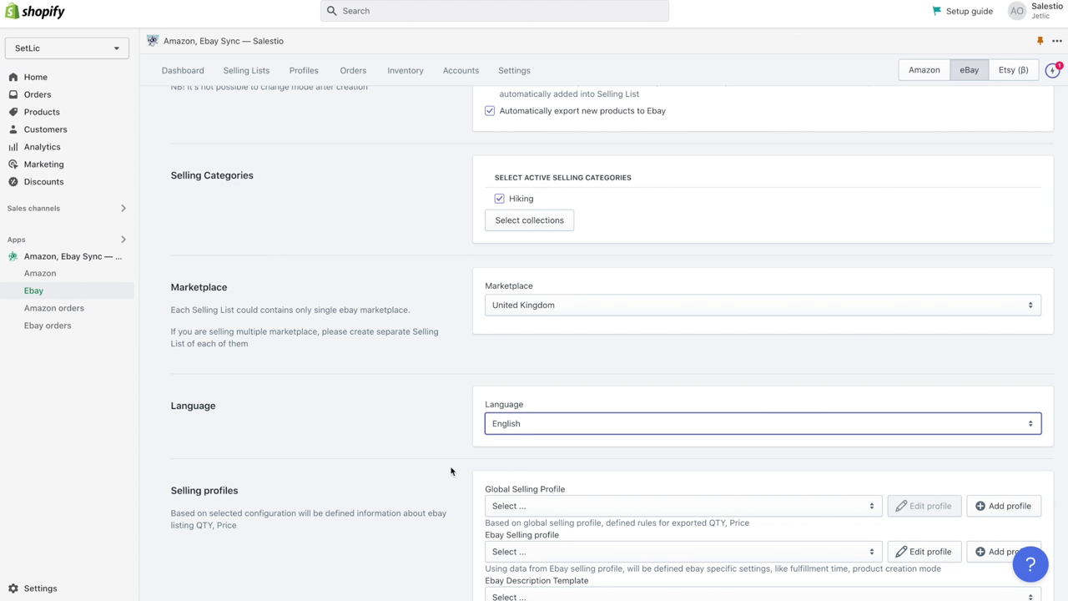
{"action": "scroll", "coordinate": [451, 472], "scroll_direction": "down", "scroll_amount": 2}
- Choose the Default global selling profile, the UK Profile eBay profile and the Default description template
{"action": "left_click", "coordinate": [510, 423]}
{"action": "left_click", "coordinate": [513, 437]}
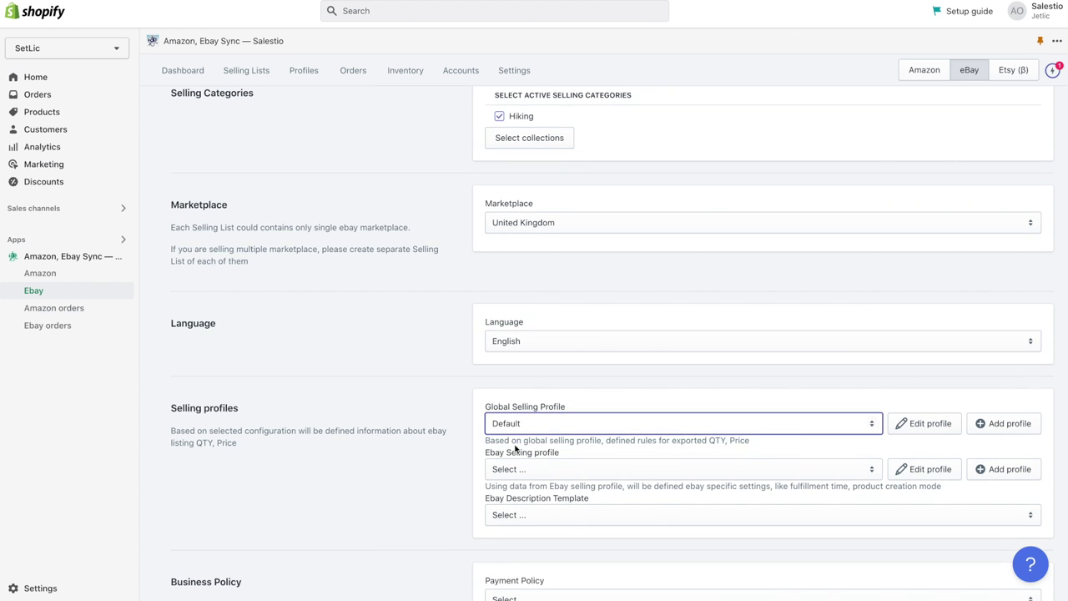
{"action": "left_click", "coordinate": [521, 468]}
{"action": "left_click", "coordinate": [517, 480]}
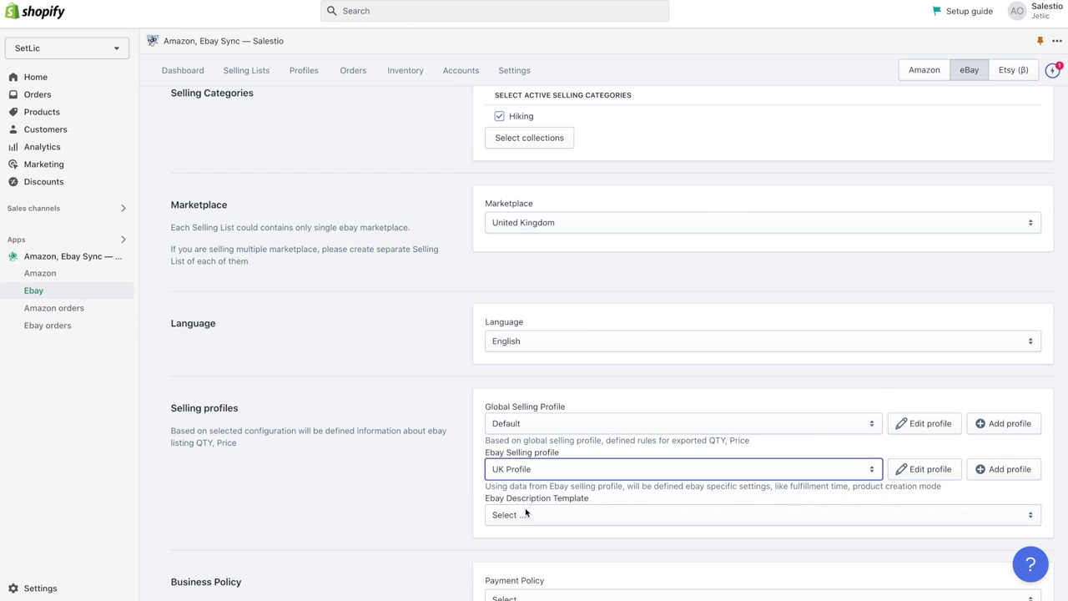
{"action": "left_click", "coordinate": [526, 515]}
{"action": "left_click", "coordinate": [525, 527]}
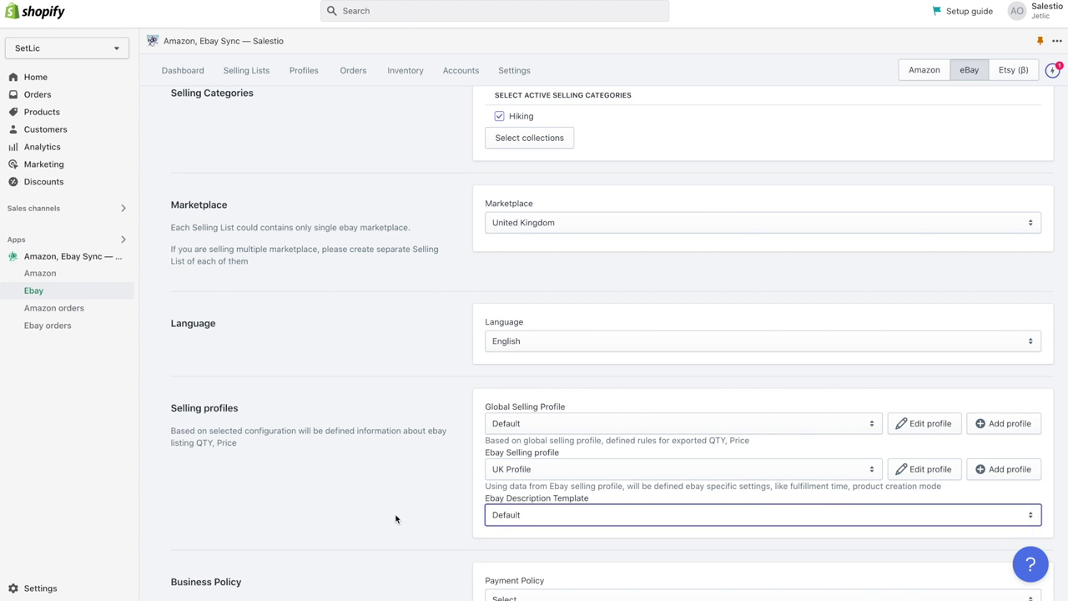
- Select the Default payment, return and shipping policies, then save the T-Shirts selling list
{"action": "scroll", "coordinate": [408, 500], "scroll_direction": "down", "scroll_amount": 3}
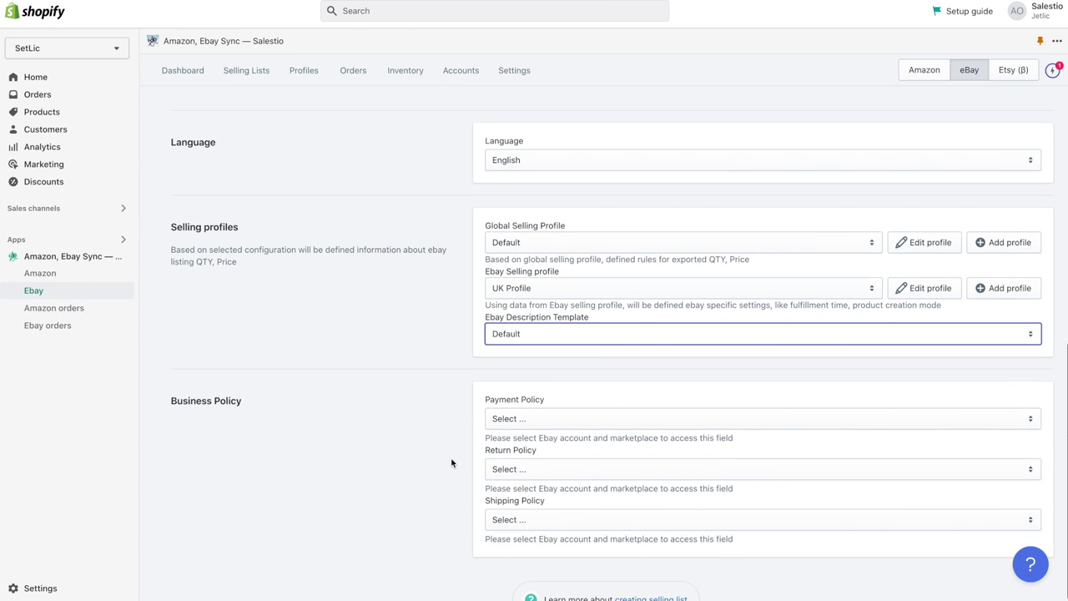
{"action": "left_click", "coordinate": [509, 418]}
{"action": "left_click", "coordinate": [519, 429]}
{"action": "left_click", "coordinate": [517, 469]}
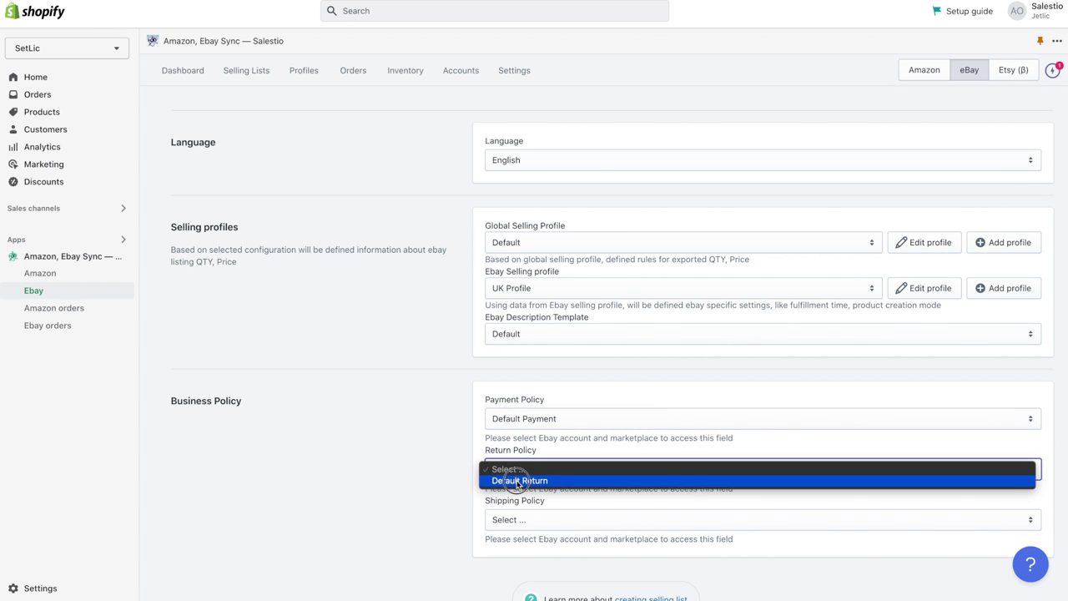
{"action": "left_click", "coordinate": [517, 481]}
{"action": "left_click", "coordinate": [517, 517]}
{"action": "left_click", "coordinate": [518, 532]}
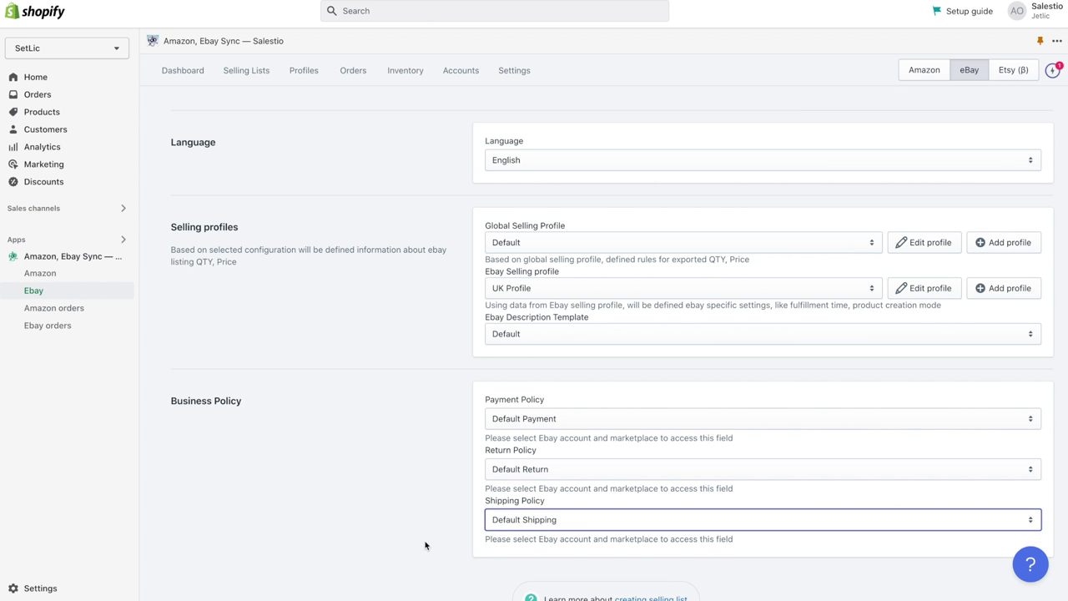
{"action": "scroll", "coordinate": [745, 237], "scroll_direction": "up", "scroll_amount": 6}
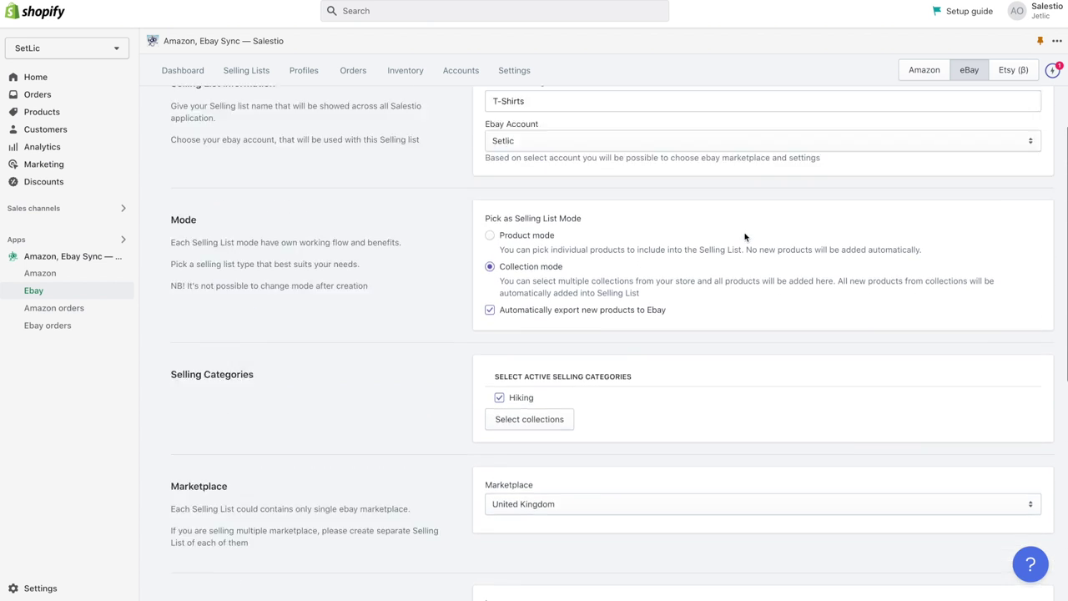
{"action": "scroll", "coordinate": [745, 237], "scroll_direction": "up", "scroll_amount": 2}
{"action": "left_click", "coordinate": [1012, 179]}
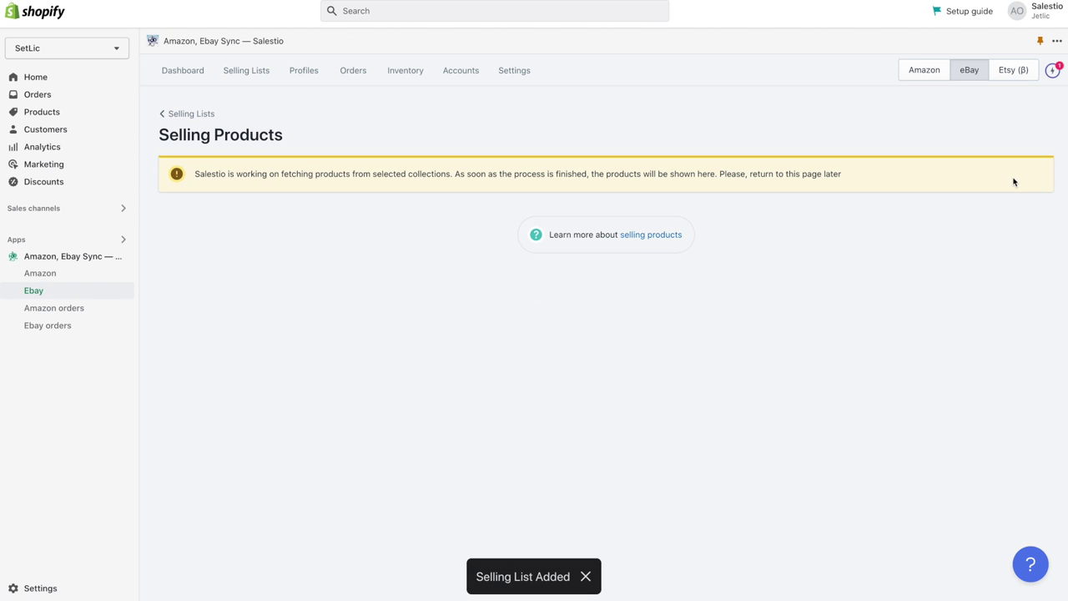
- Review the fetching-products notice and return to the list of selling lists
{"action": "left_click_drag", "start_coordinate": [842, 175], "coordinate": [254, 175]}
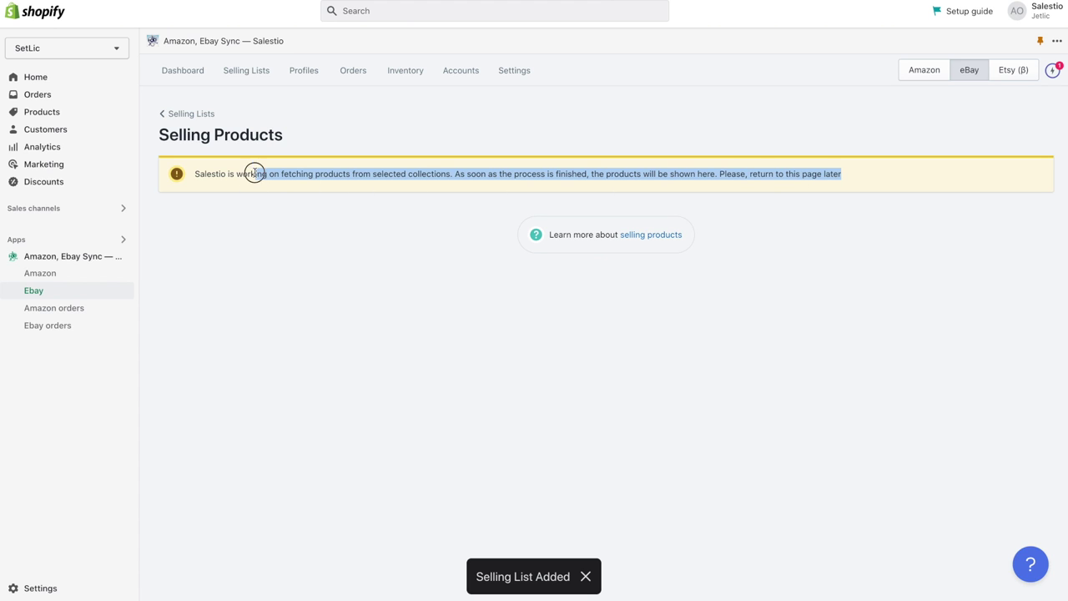
{"action": "triple_click", "coordinate": [255, 173]}
{"action": "left_click", "coordinate": [343, 123]}
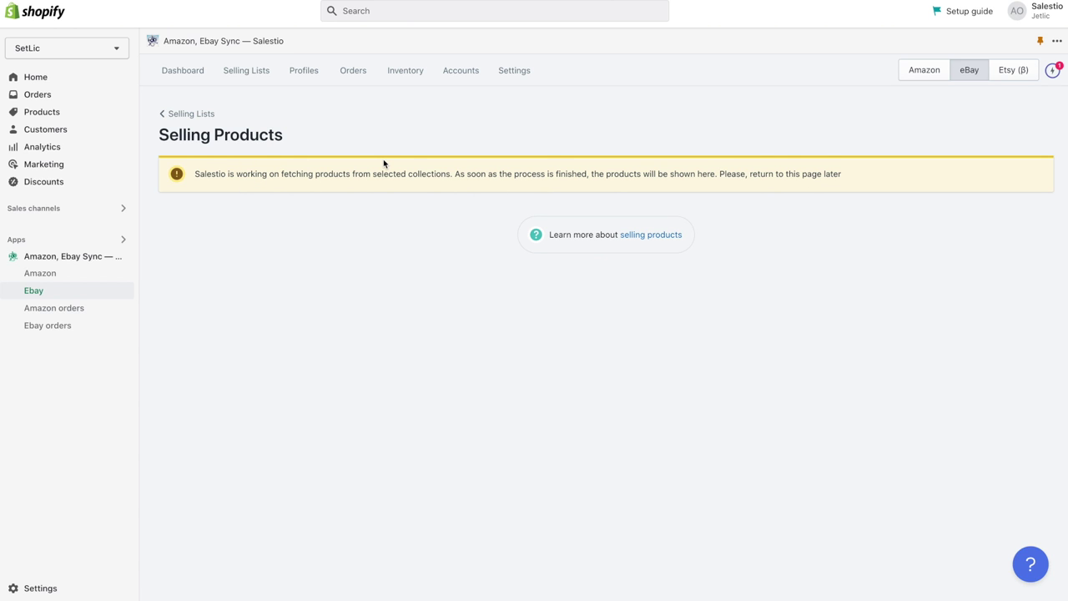
{"action": "left_click", "coordinate": [178, 114]}
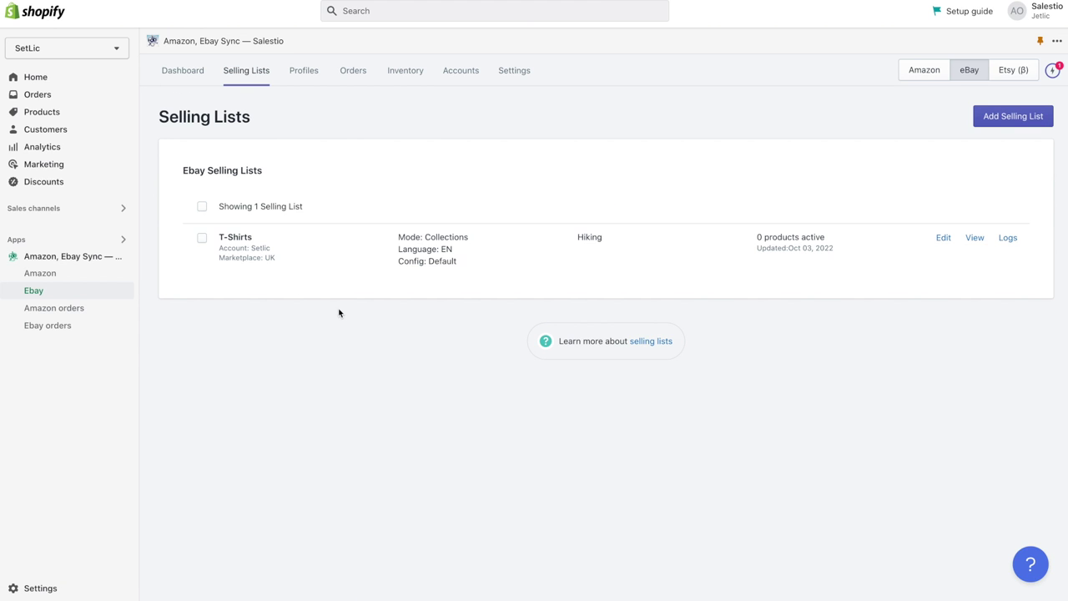
- Open the T-Shirts list's products and select the Mountains heartbeat and Love the Outdoors T-shirts
{"action": "left_click", "coordinate": [973, 238]}
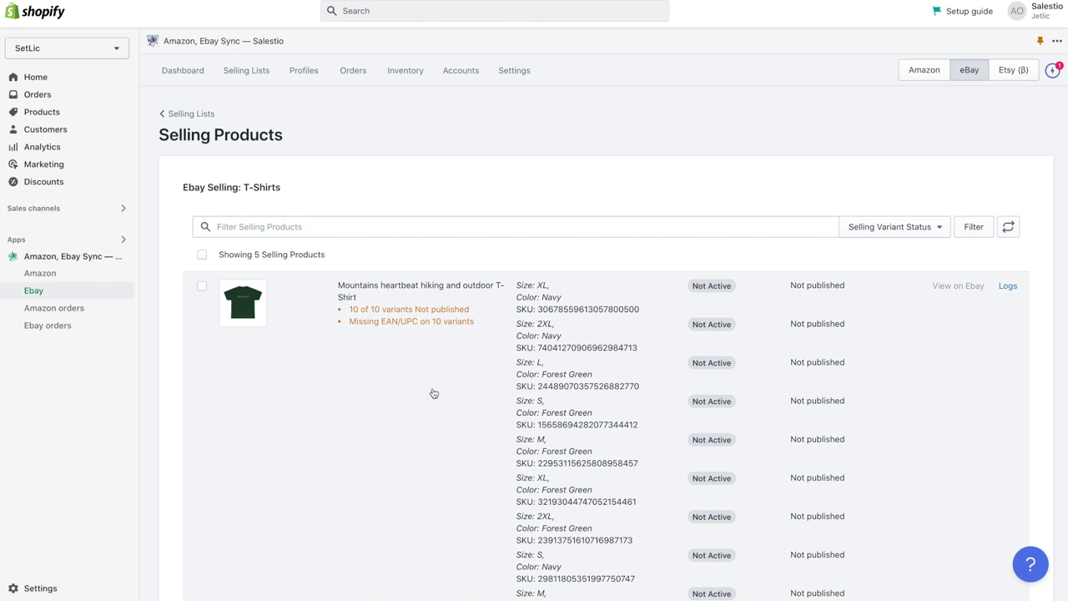
{"action": "scroll", "coordinate": [592, 423], "scroll_direction": "down", "scroll_amount": 6}
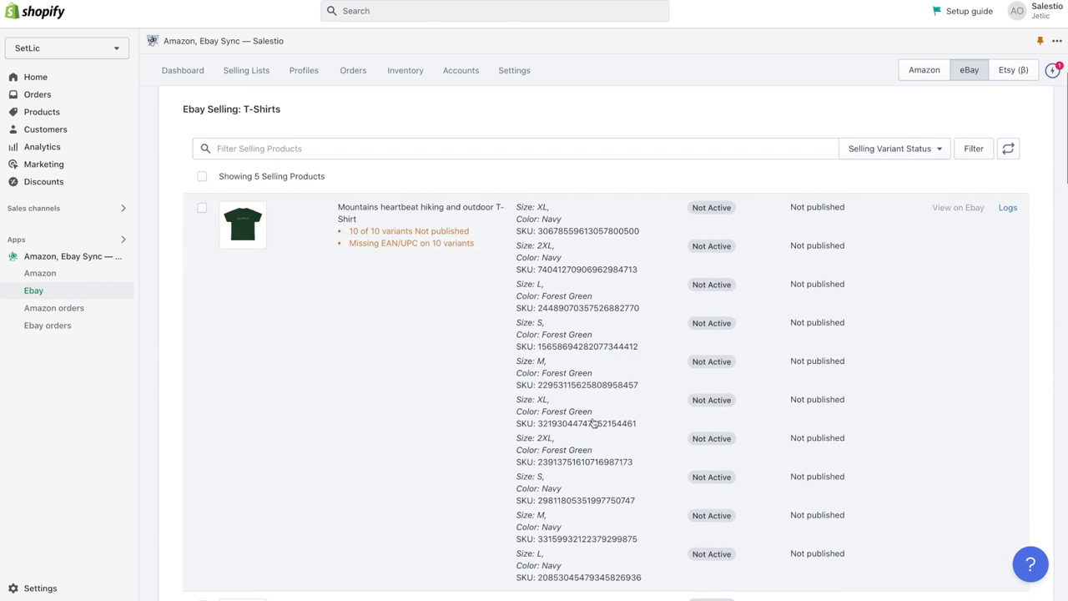
{"action": "scroll", "coordinate": [592, 423], "scroll_direction": "down", "scroll_amount": 15}
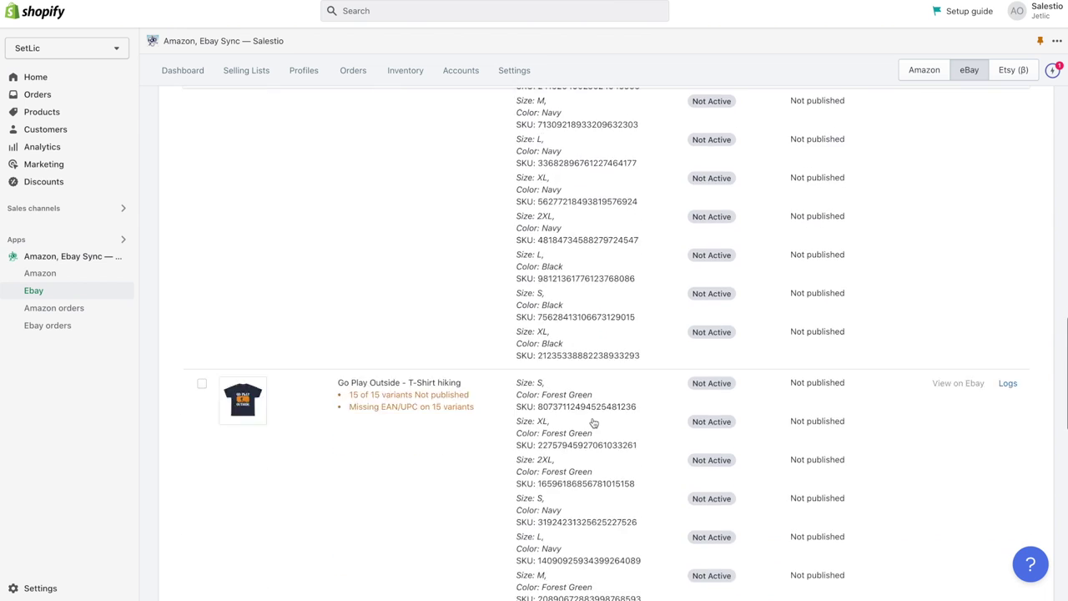
{"action": "scroll", "coordinate": [592, 423], "scroll_direction": "down", "scroll_amount": 3}
{"action": "scroll", "coordinate": [592, 423], "scroll_direction": "up", "scroll_amount": 20}
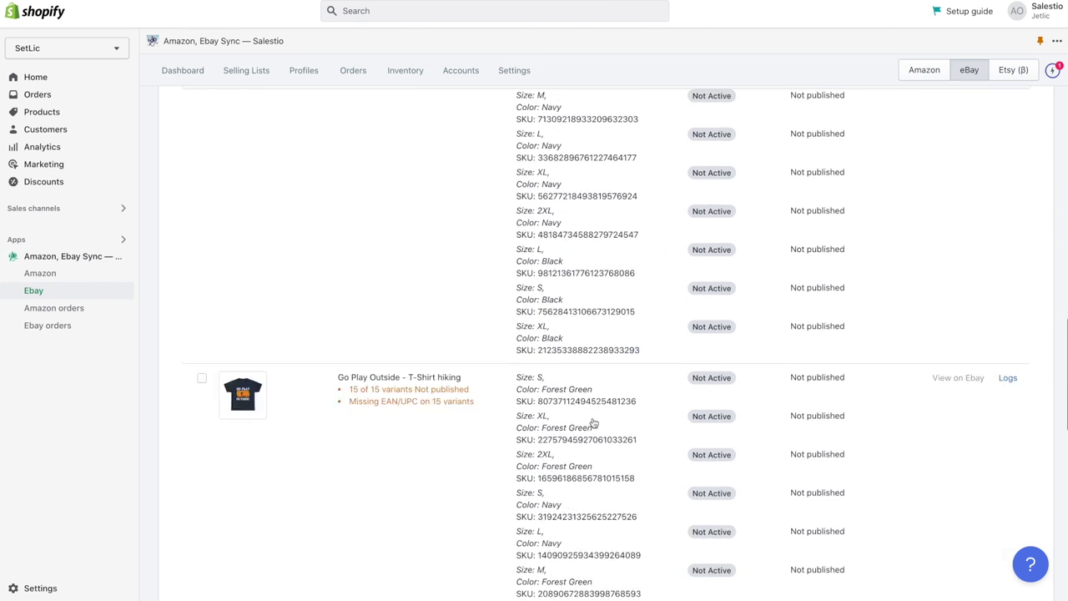
{"action": "left_click", "coordinate": [202, 287]}
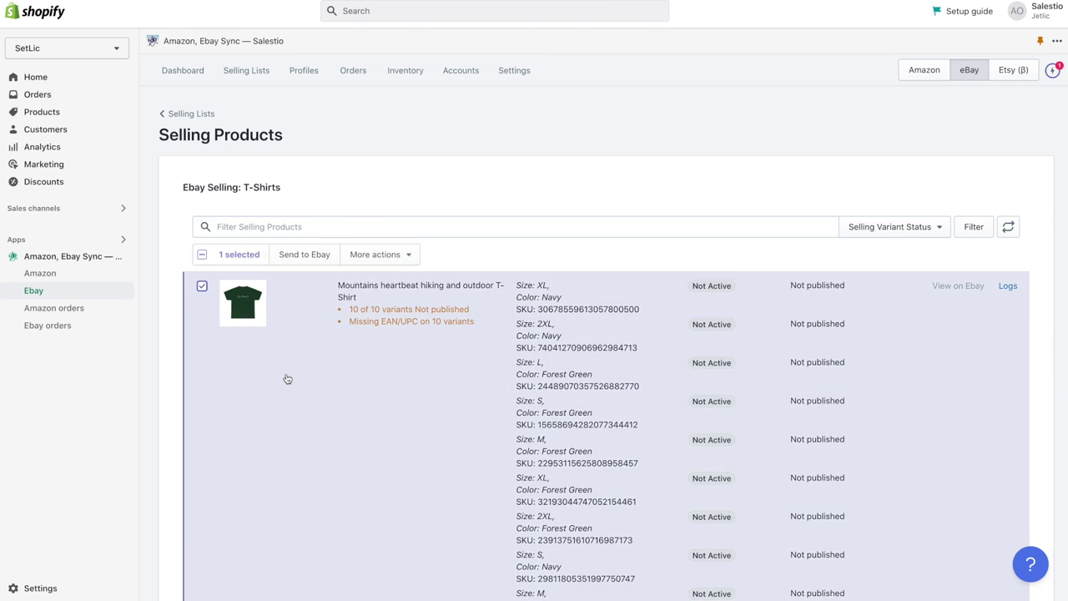
{"action": "scroll", "coordinate": [286, 377], "scroll_direction": "down", "scroll_amount": 3}
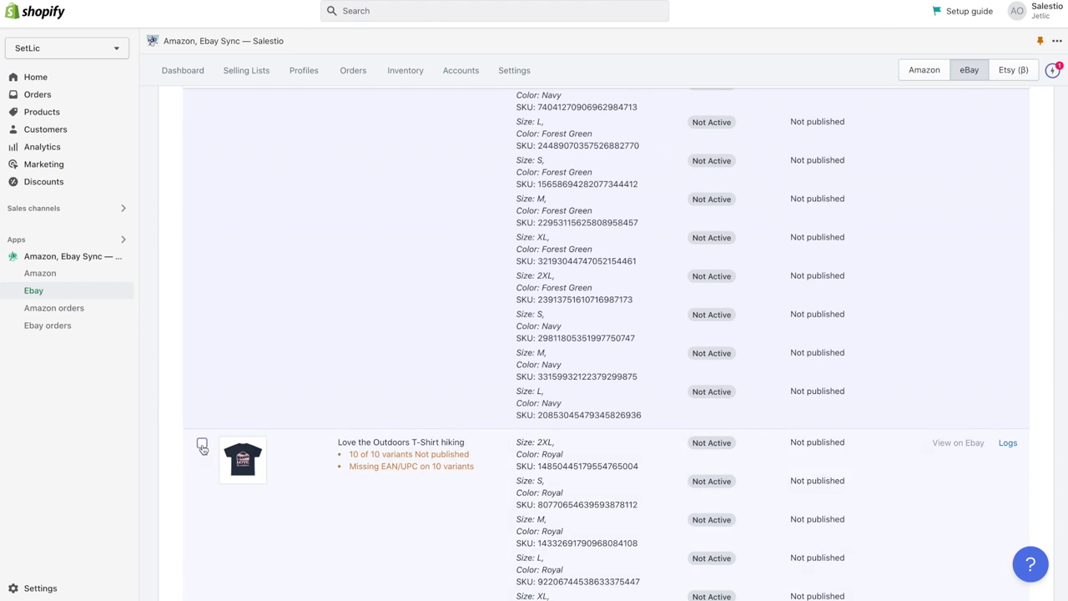
{"action": "left_click", "coordinate": [201, 443]}
{"action": "scroll", "coordinate": [539, 317], "scroll_direction": "up", "scroll_amount": 1}
{"action": "scroll", "coordinate": [540, 317], "scroll_direction": "up", "scroll_amount": 5}
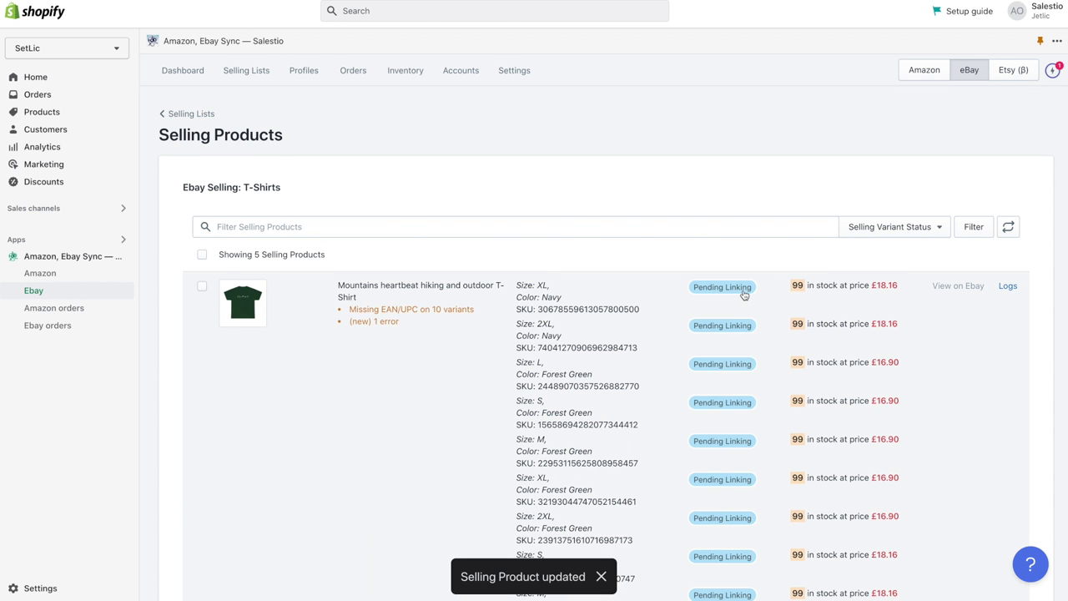
- Reload the product list to confirm the variants show Active with 99 in stock
{"action": "scroll", "coordinate": [745, 294], "scroll_direction": "down", "scroll_amount": 8}
{"action": "scroll", "coordinate": [735, 243], "scroll_direction": "up", "scroll_amount": 3}
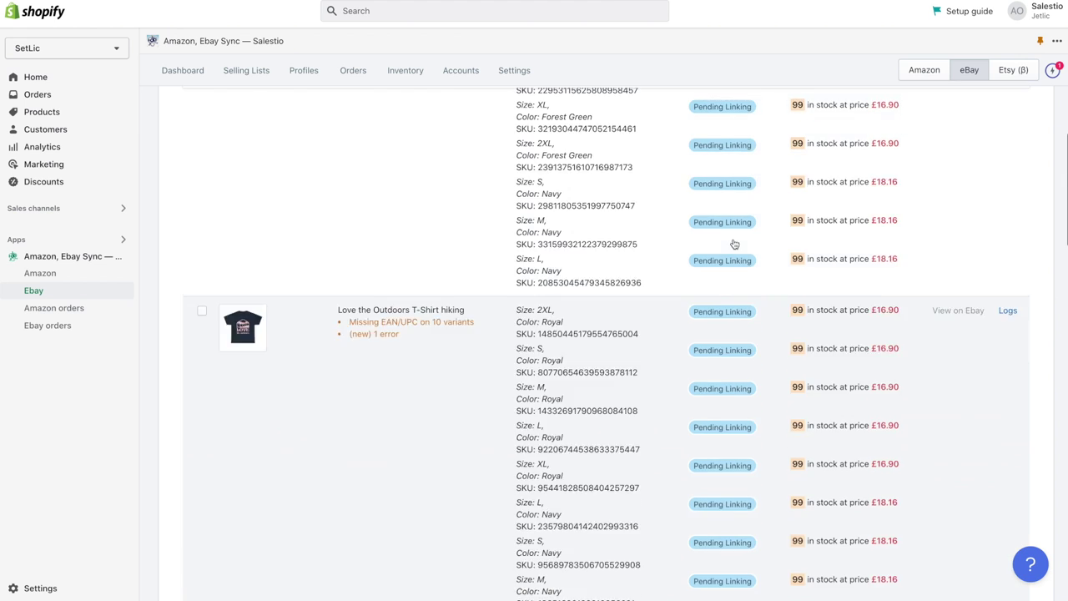
{"action": "scroll", "coordinate": [732, 242], "scroll_direction": "up", "scroll_amount": 6}
{"action": "left_click", "coordinate": [1009, 227]}
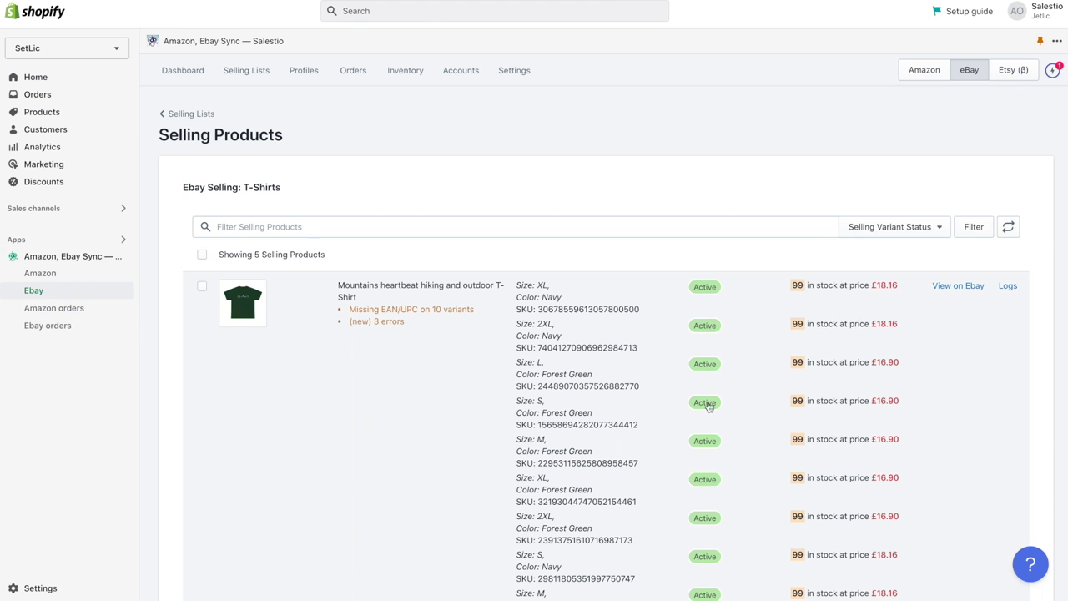
{"action": "scroll", "coordinate": [708, 409], "scroll_direction": "down", "scroll_amount": 3}
{"action": "scroll", "coordinate": [708, 442], "scroll_direction": "up", "scroll_amount": 2}
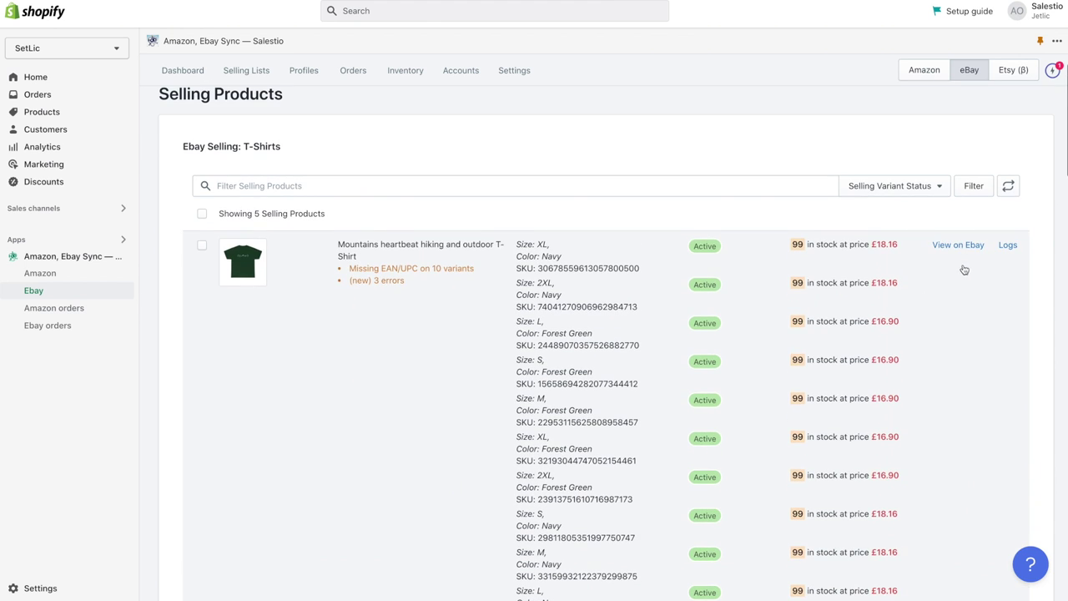
- View the Mountains heartbeat T-shirt on eBay and pick Size XL, Color Navy at £18.16
{"action": "left_click", "coordinate": [959, 245]}
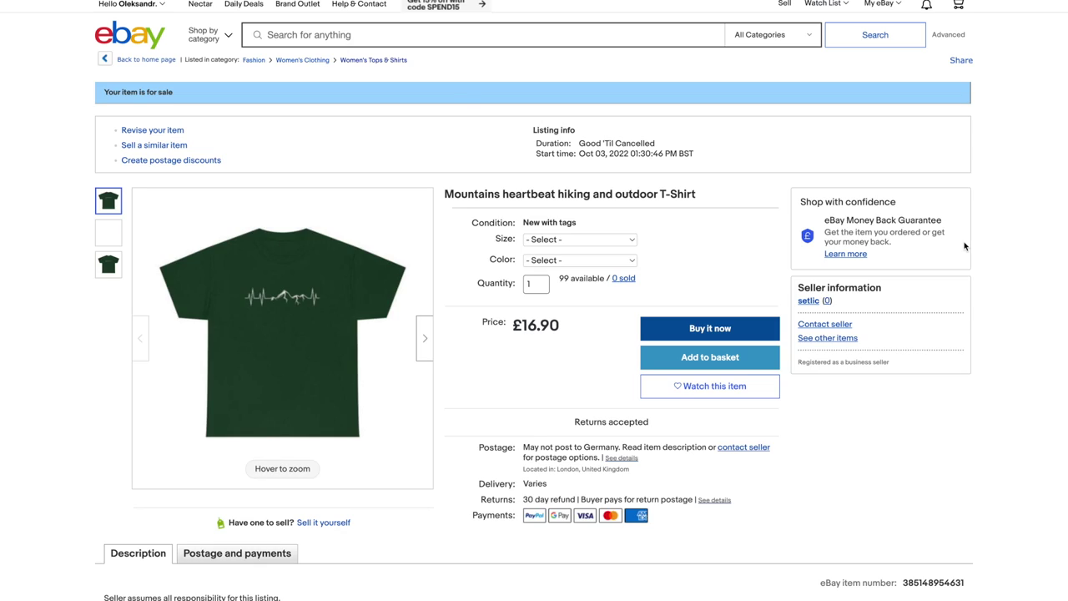
{"action": "mouse_move", "coordinate": [355, 282]}
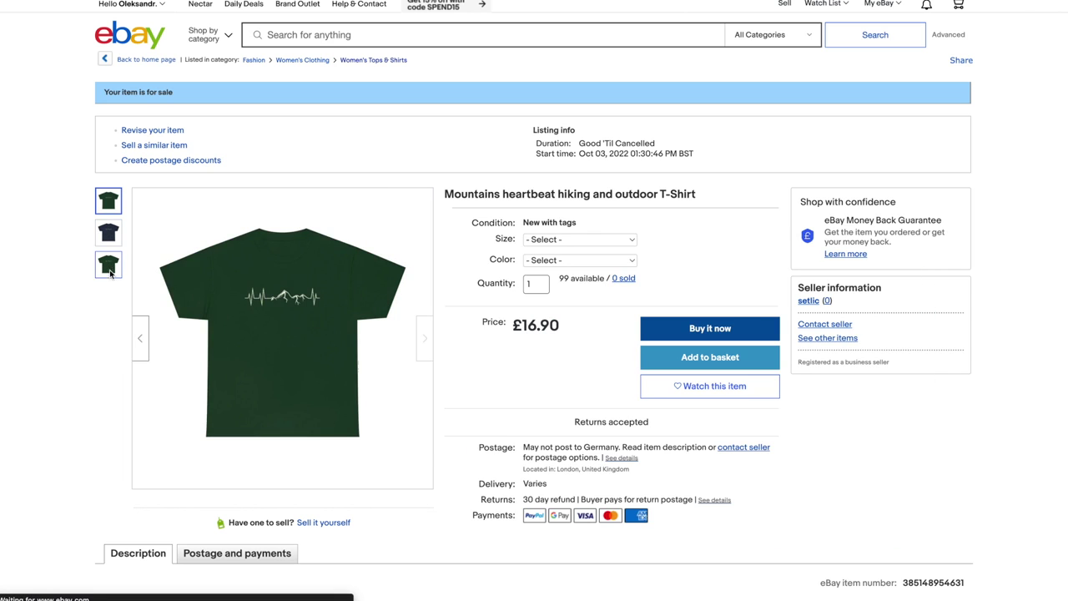
{"action": "left_click", "coordinate": [559, 240]}
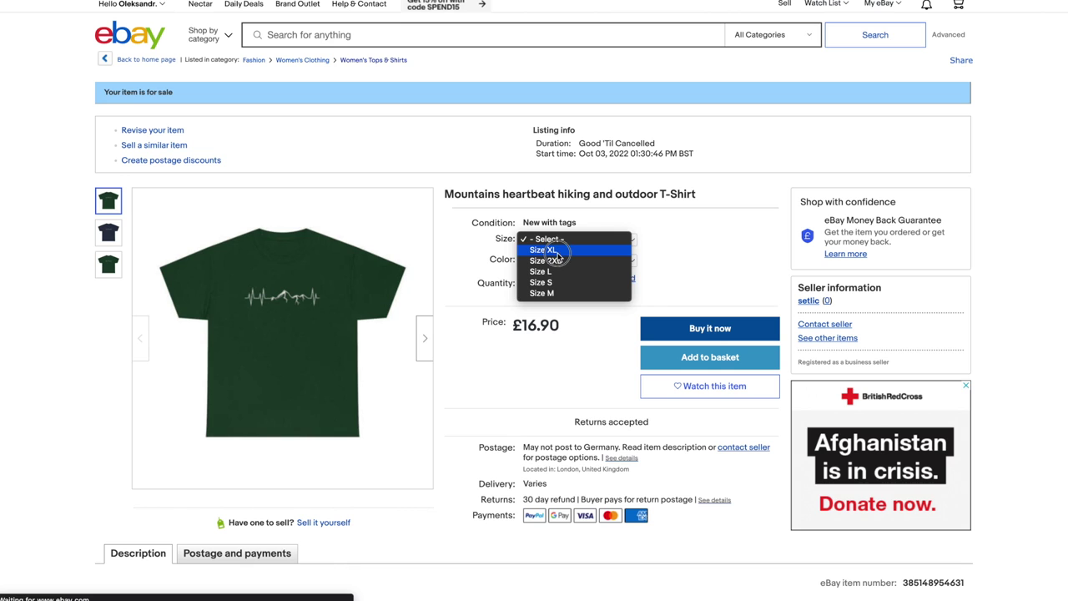
{"action": "left_click", "coordinate": [557, 253]}
{"action": "left_click", "coordinate": [557, 259]}
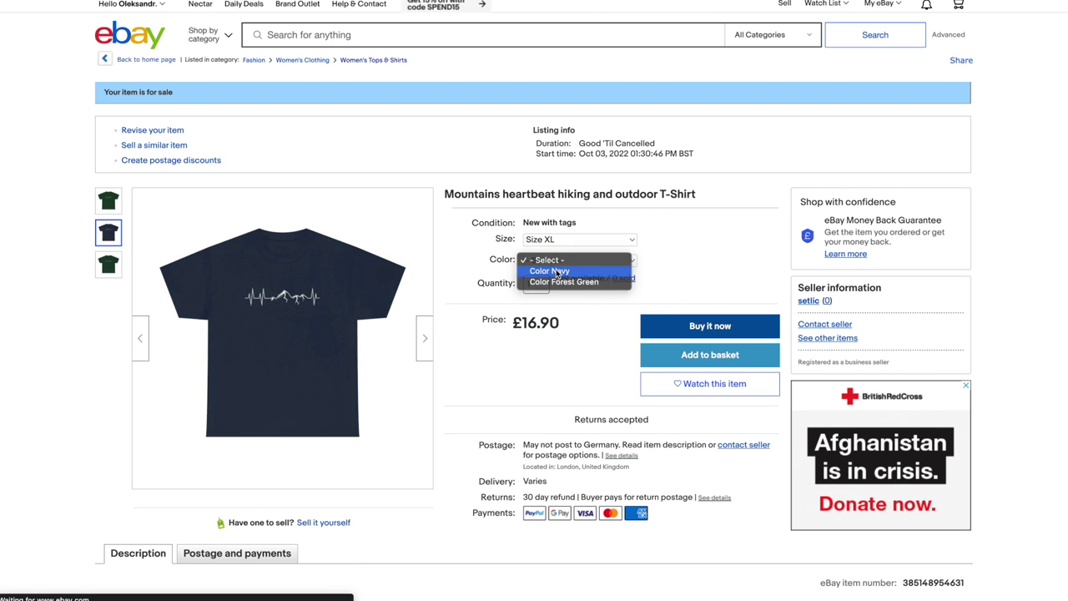
{"action": "left_click", "coordinate": [558, 272]}
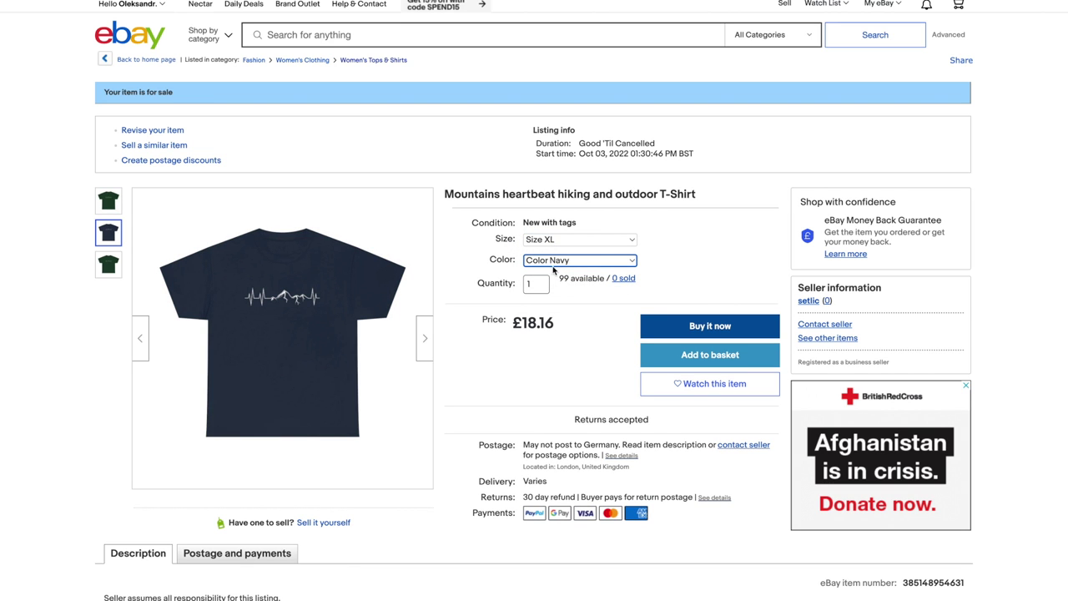
{"action": "left_click", "coordinate": [554, 266]}
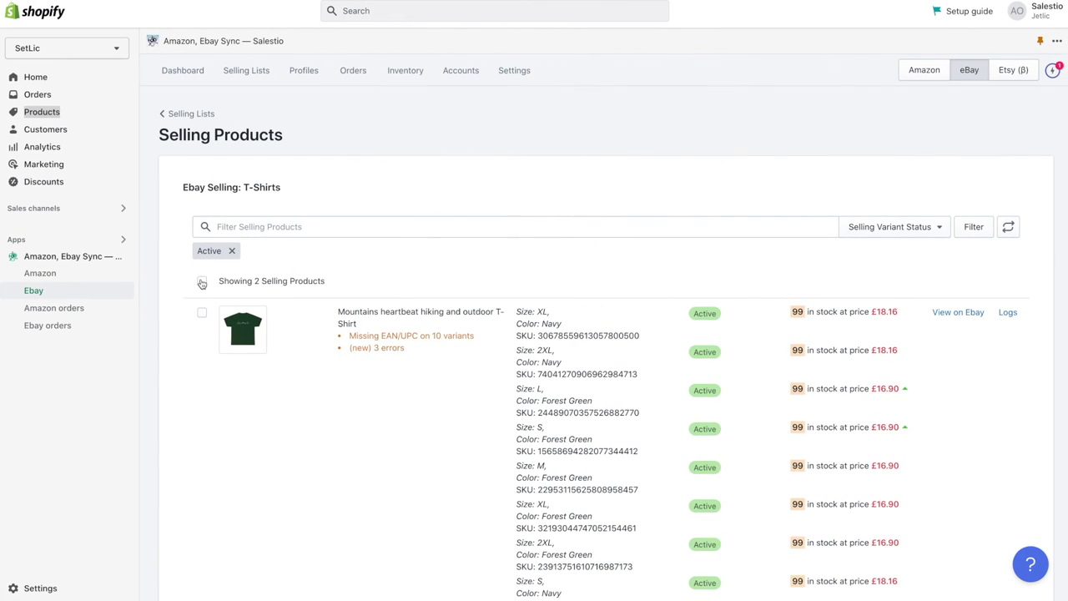
- Select all active T-shirts and revise their stock quantity on eBay
{"action": "left_click", "coordinate": [201, 282]}
{"action": "left_click", "coordinate": [389, 284]}
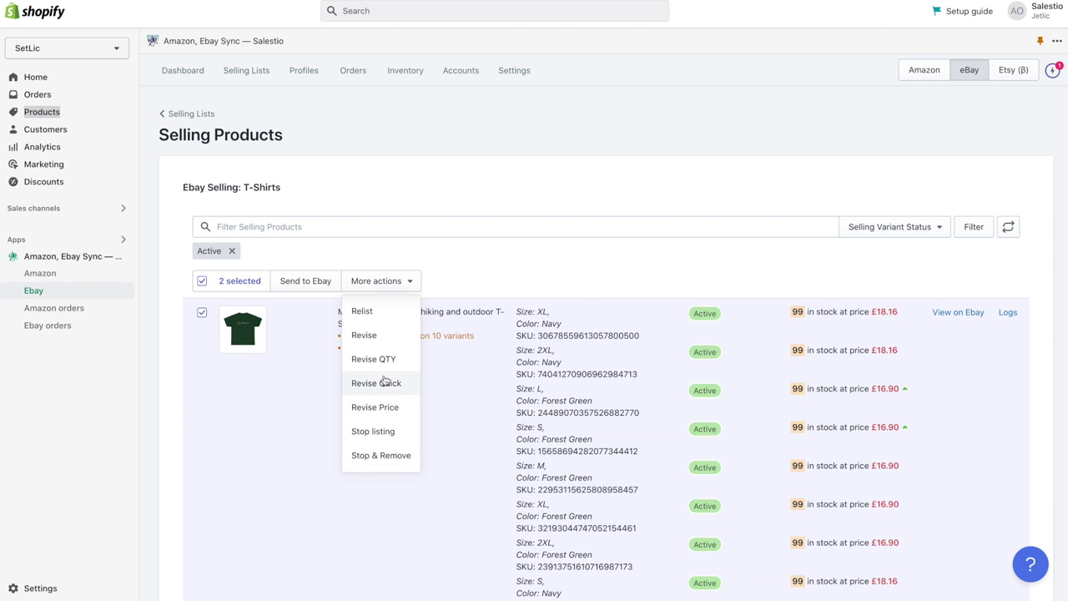
{"action": "left_click", "coordinate": [382, 360]}
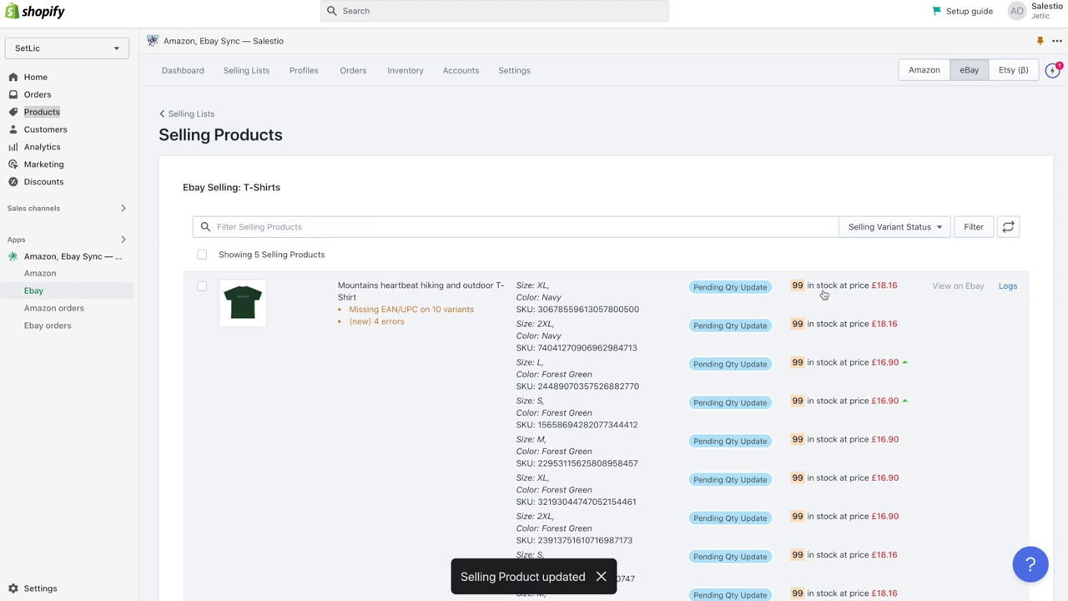
{"action": "scroll", "coordinate": [823, 294], "scroll_direction": "down", "scroll_amount": 6}
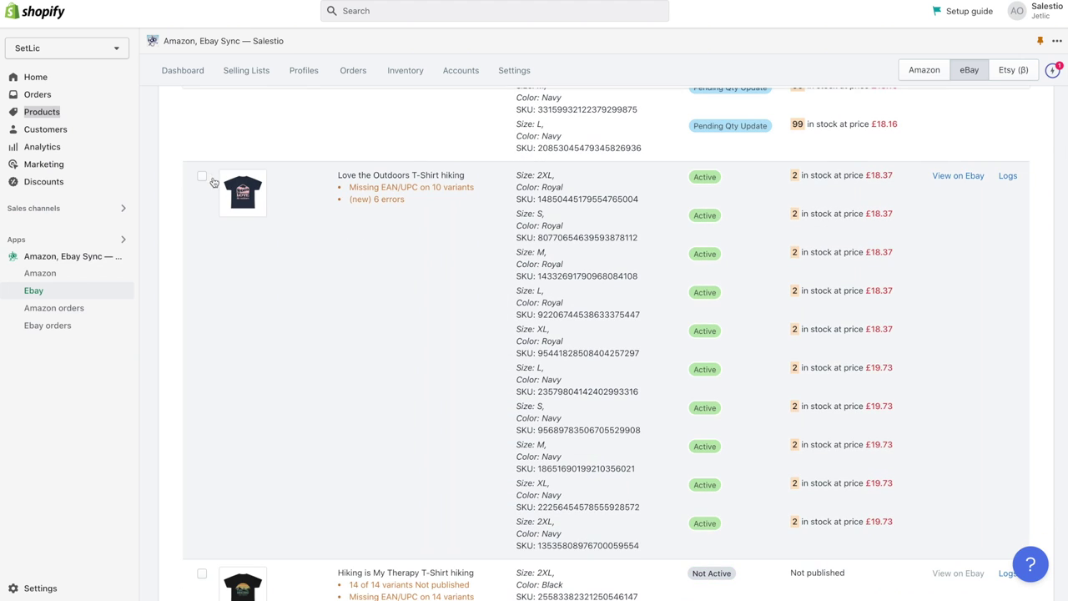
- Select the Love the Outdoors T-shirt and revise its price on eBay
{"action": "left_click", "coordinate": [203, 177]}
{"action": "scroll", "coordinate": [267, 177], "scroll_direction": "up", "scroll_amount": 4}
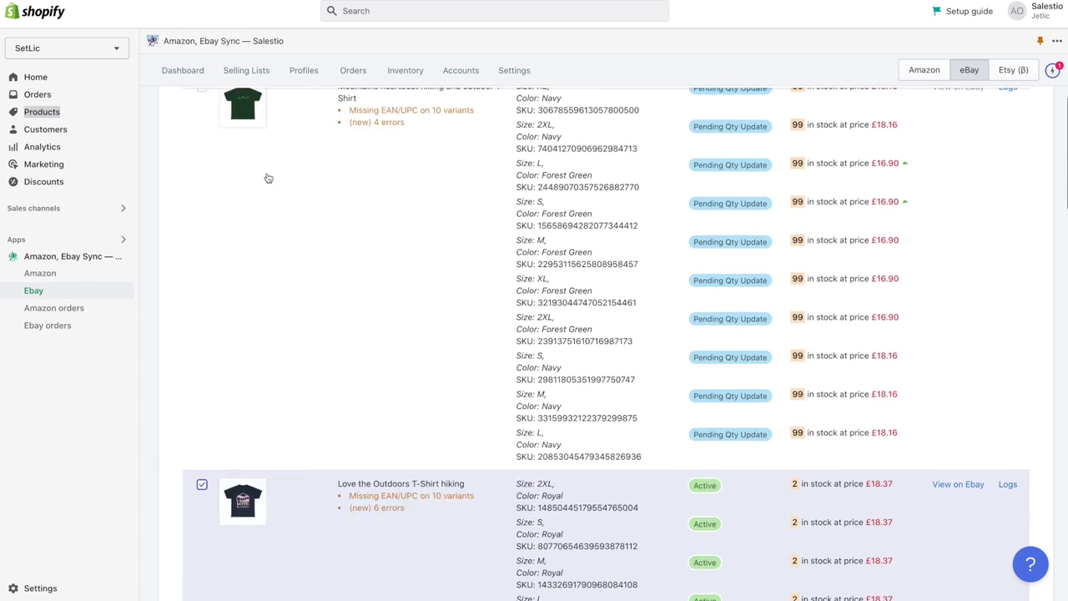
{"action": "scroll", "coordinate": [268, 178], "scroll_direction": "up", "scroll_amount": 2}
{"action": "left_click", "coordinate": [377, 191]}
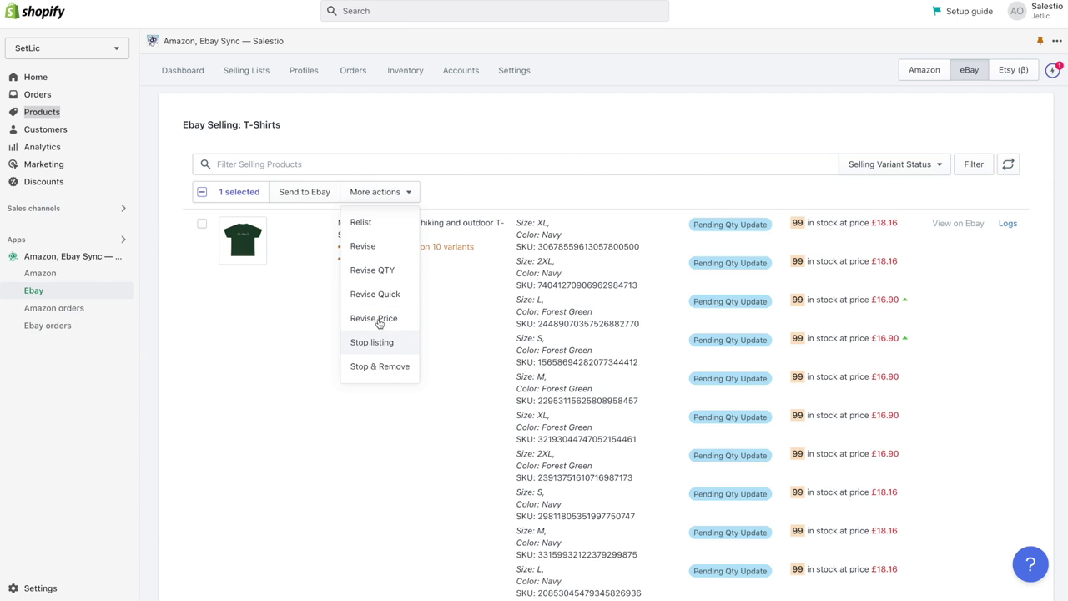
{"action": "left_click", "coordinate": [378, 320]}
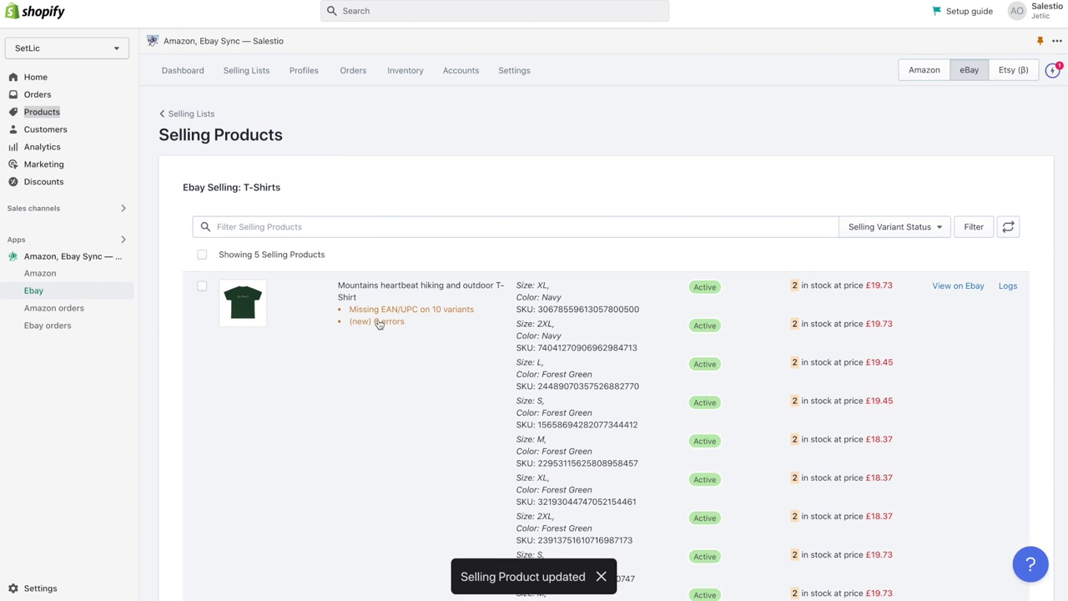
{"action": "scroll", "coordinate": [376, 404], "scroll_direction": "down", "scroll_amount": 5}
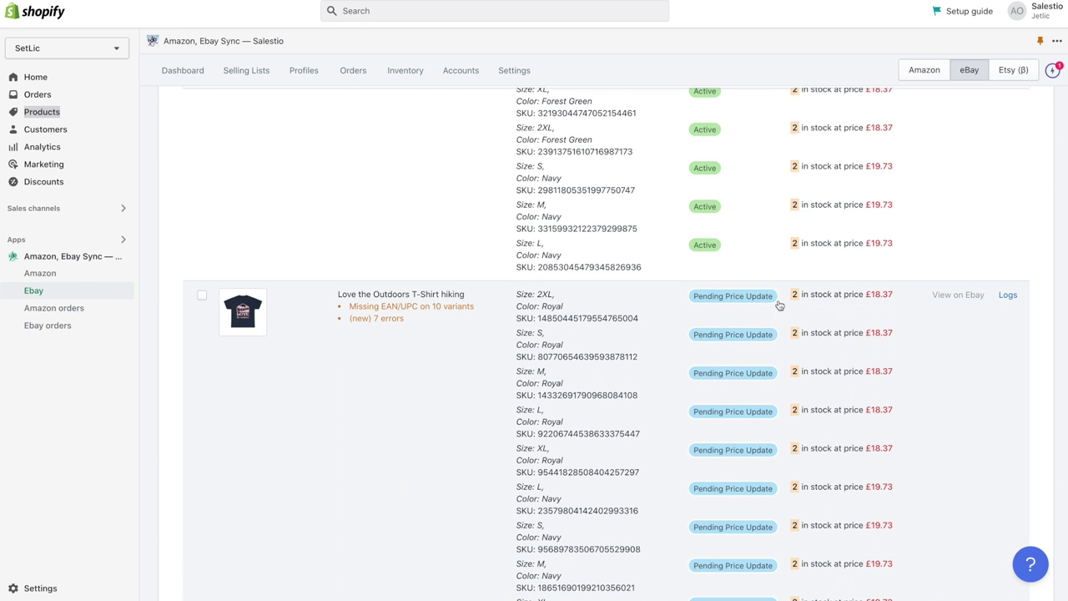
{"action": "scroll", "coordinate": [776, 339], "scroll_direction": "down", "scroll_amount": 2}
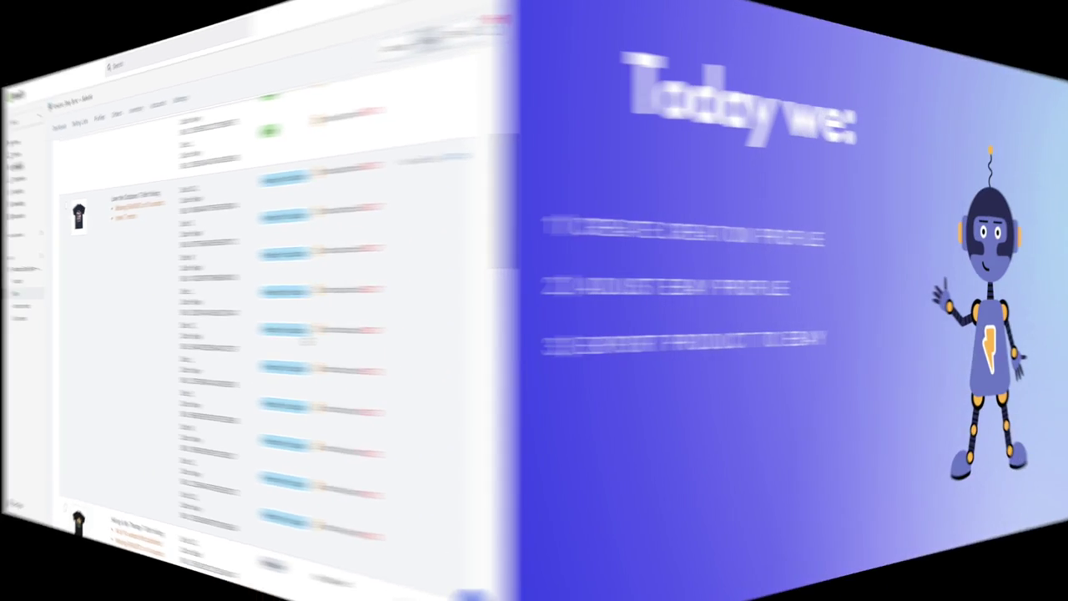